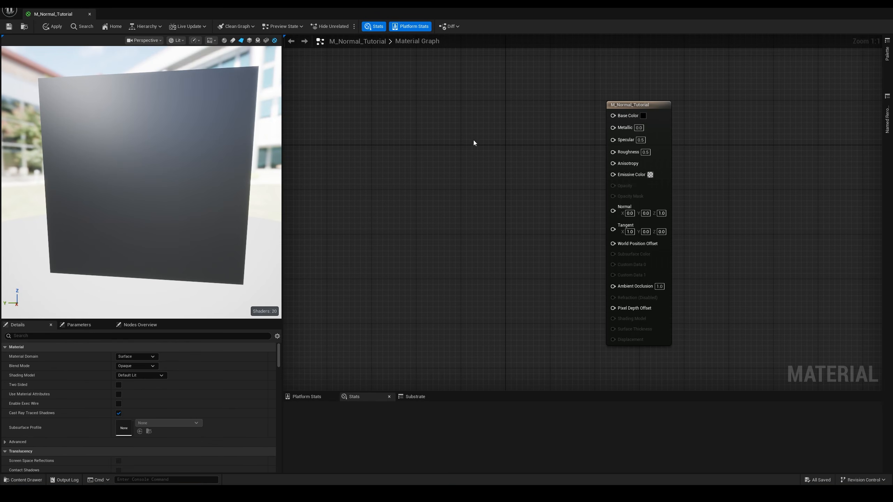
- Add a Texture Sample node using Bricks001_2K_Color and place it level with the top of the material output node
click(478, 122)
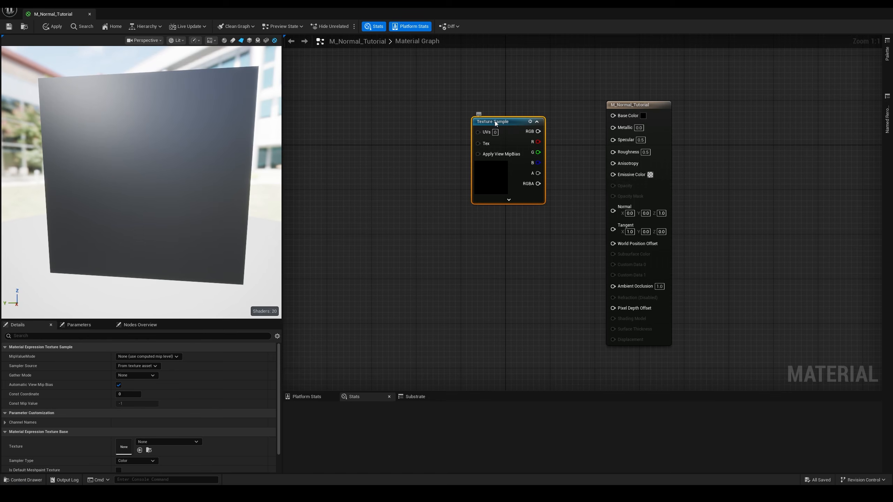
click(193, 443)
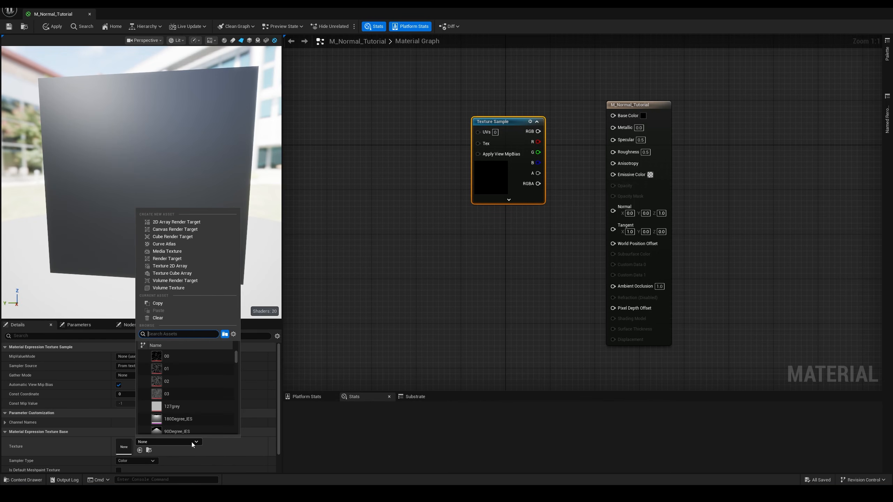
text(bricks)
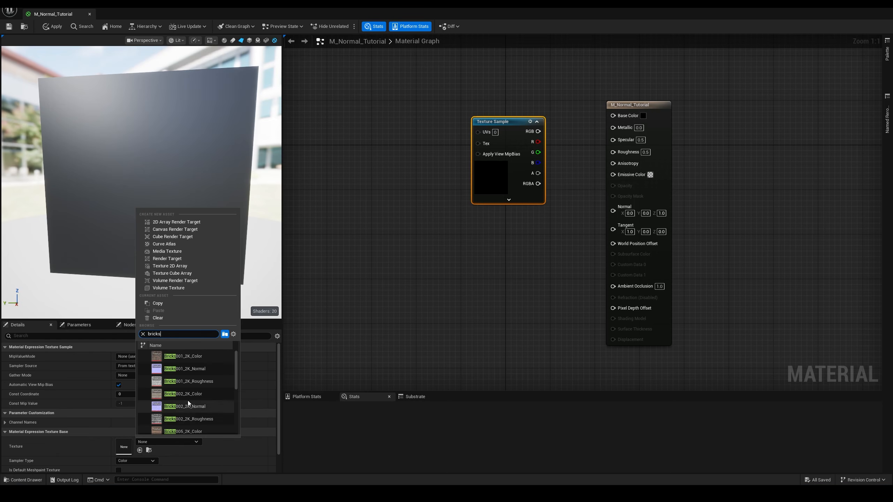
click(196, 358)
drag(498, 124, 464, 108)
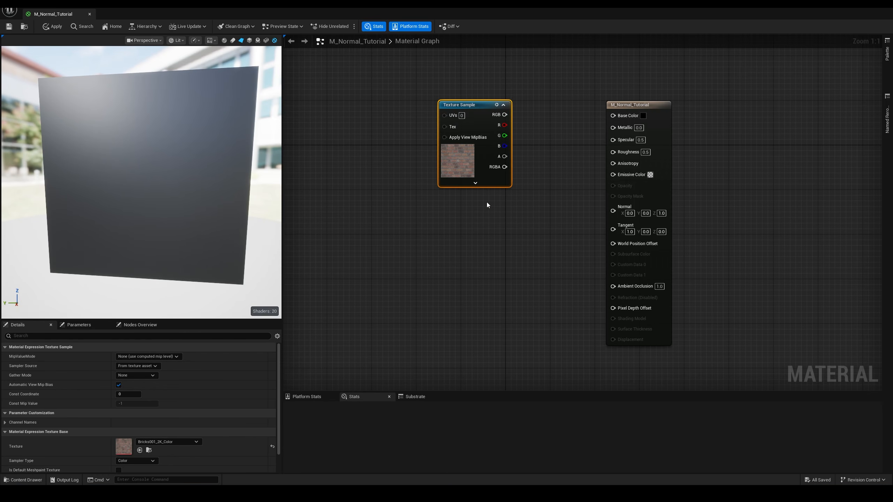
- Duplicate the color Texture Sample, place the copy directly beneath it and assign the Bricks001_2K_Roughness texture
key(ctrl+d)
drag(518, 203, 476, 202)
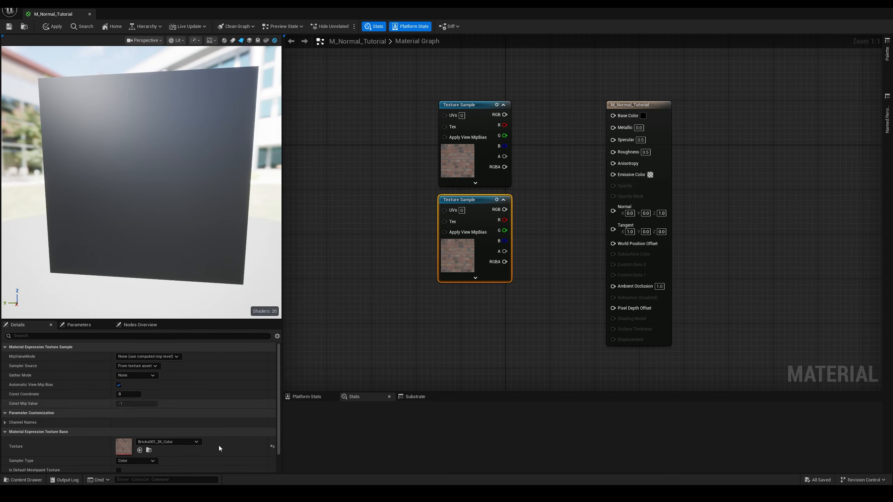
click(179, 442)
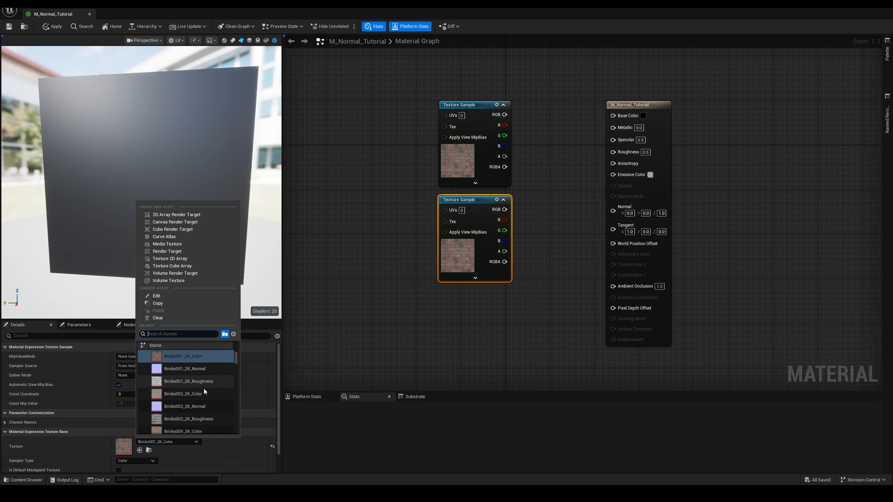
click(190, 382)
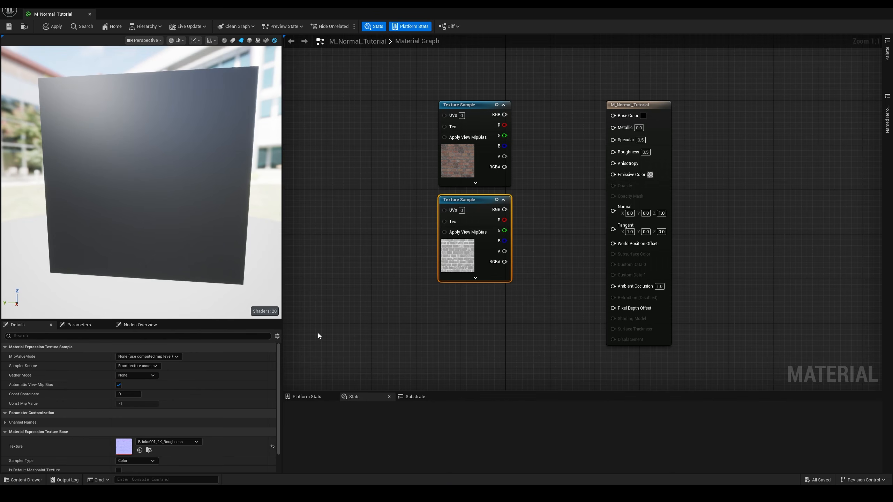
- Duplicate the roughness Texture Sample, place the copy directly beneath it and assign the Bricks002_2K_Normal texture
key(ctrl+d)
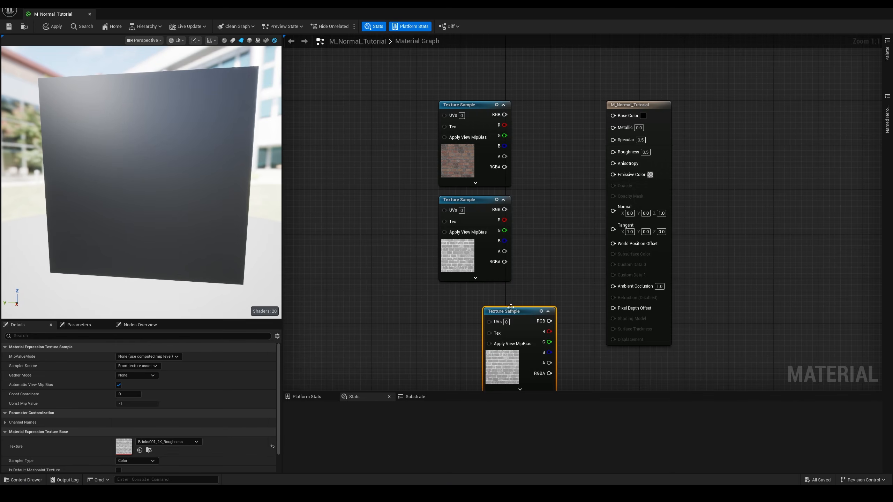
drag(512, 308, 471, 294)
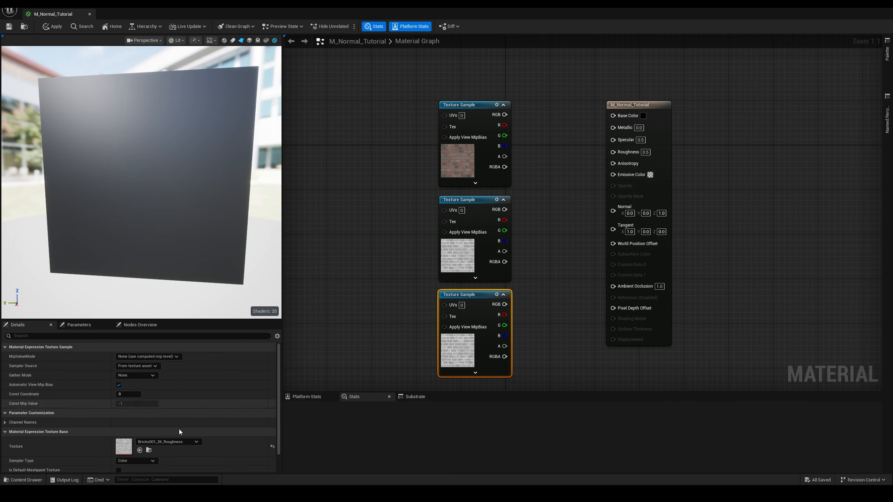
click(168, 442)
click(204, 382)
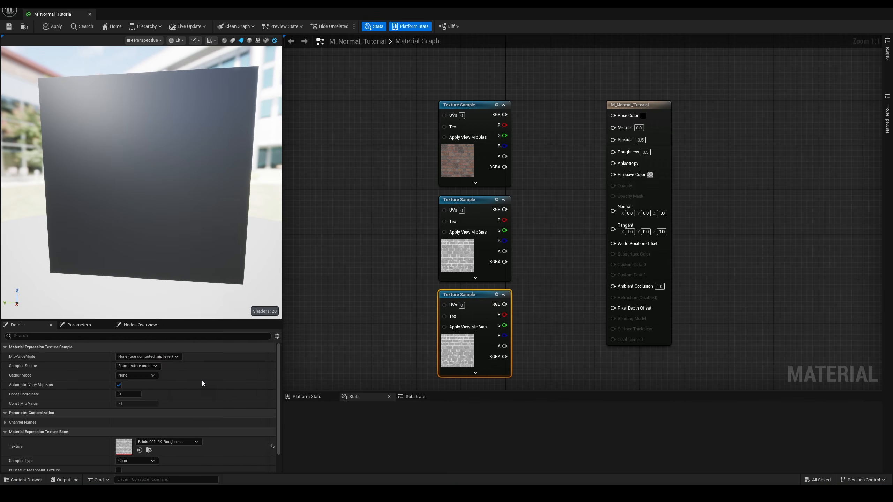
click(516, 208)
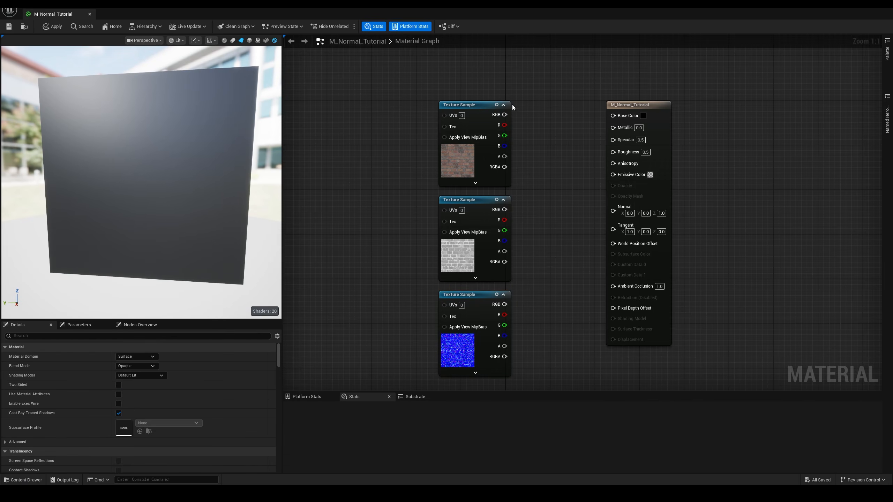
- Preview the color, roughness and normal Texture Samples one after another on the plane, and end the node preview
click(497, 105)
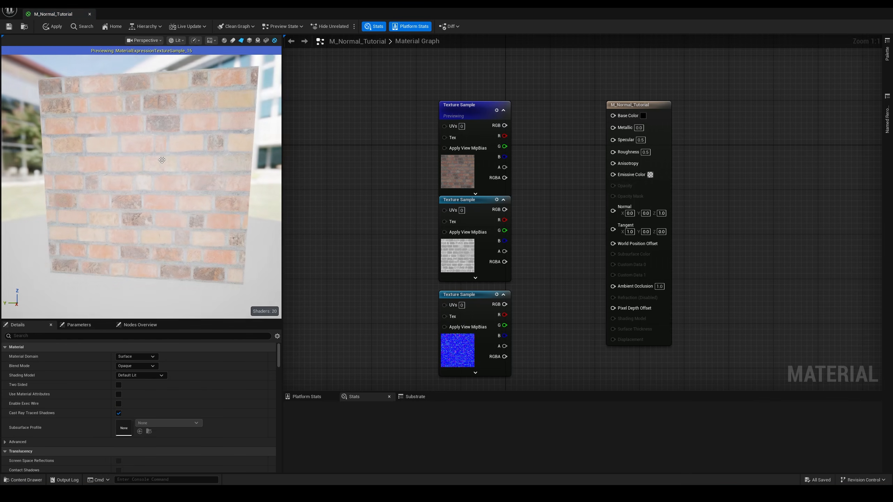
mouse_move(162, 160)
mouse_down()
mouse_move(148, 161)
mouse_move(169, 160)
mouse_move(163, 156)
mouse_up()
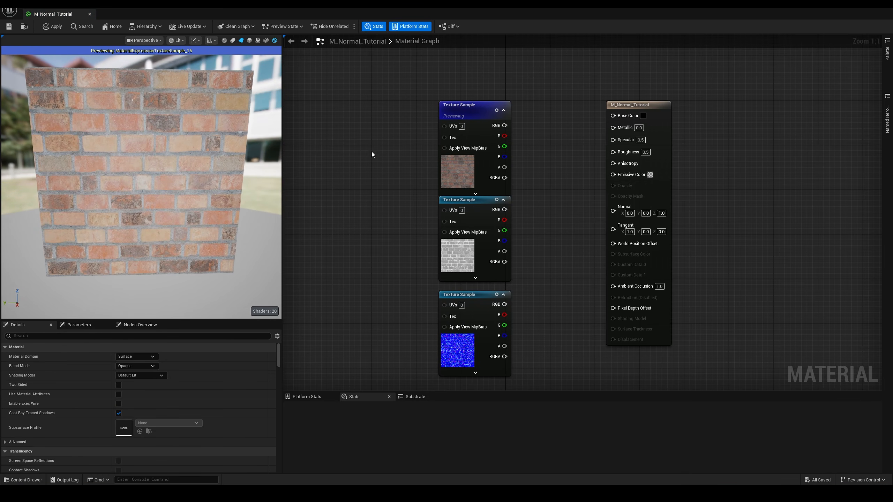
click(497, 200)
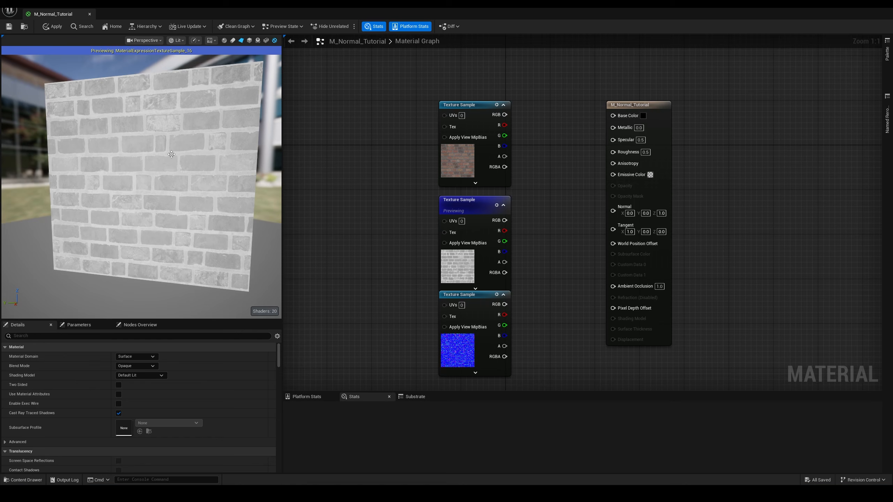
click(497, 295)
mouse_move(170, 197)
mouse_down()
mouse_move(225, 196)
mouse_move(169, 194)
mouse_up()
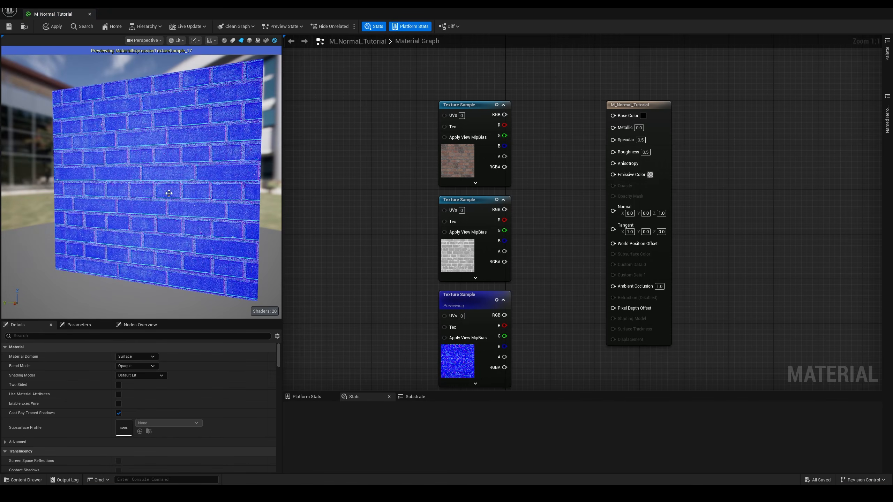
click(496, 299)
click(496, 199)
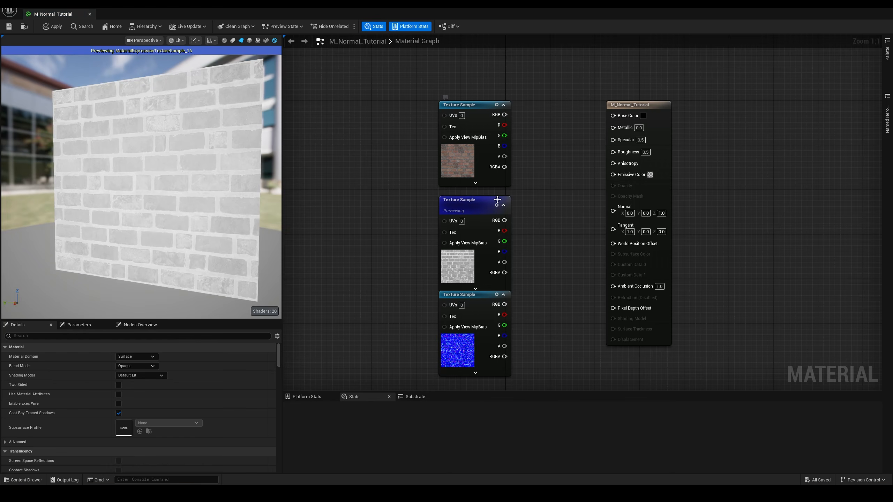
click(497, 205)
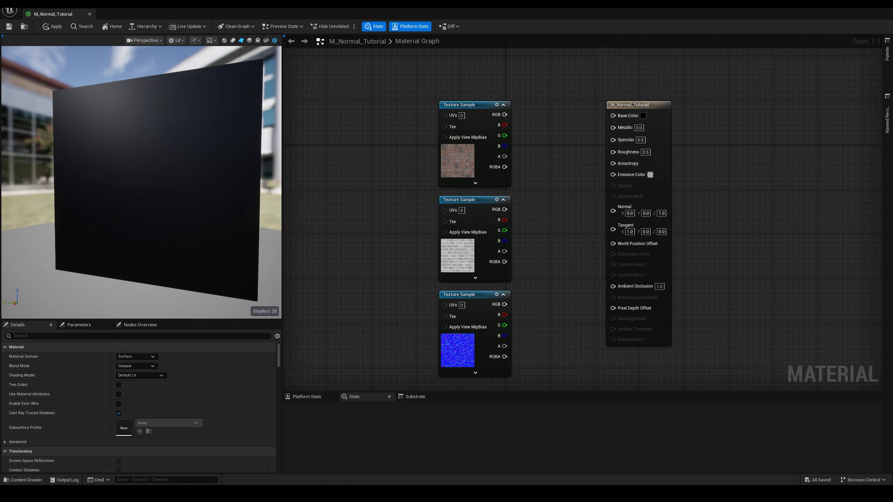
- Connect the color texture's RGB to Base Color, the roughness texture's R to Roughness and the normal texture's RGB to Normal
drag(505, 115, 618, 117)
drag(505, 220, 616, 153)
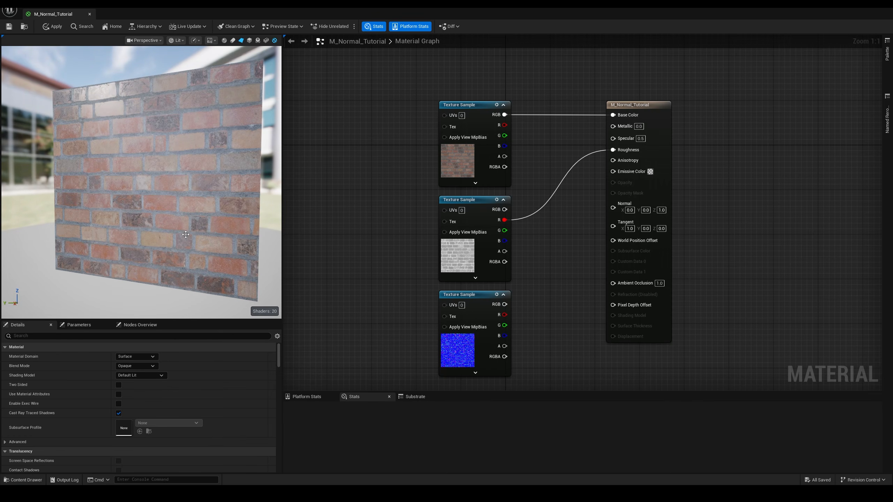
mouse_move(186, 234)
mouse_down()
mouse_move(149, 235)
mouse_move(171, 247)
mouse_move(197, 235)
mouse_up()
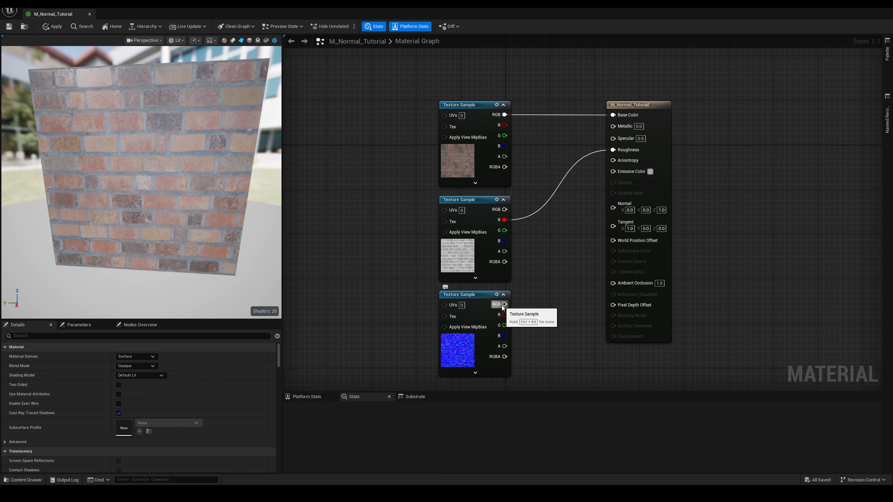
drag(504, 305, 612, 208)
drag(182, 225, 188, 222)
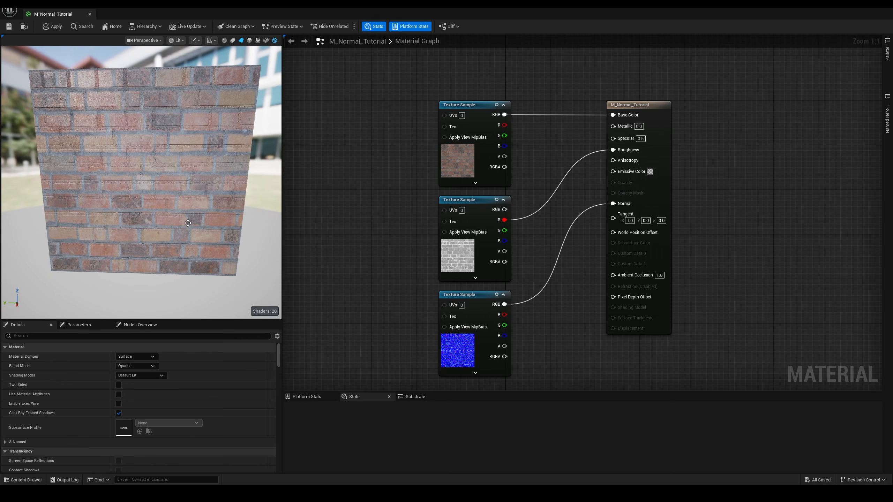
- Replace the normal Texture Sample's texture with Bricks001_2K_Normal and inspect the brick surface in the preview from several angles
click(469, 299)
click(166, 442)
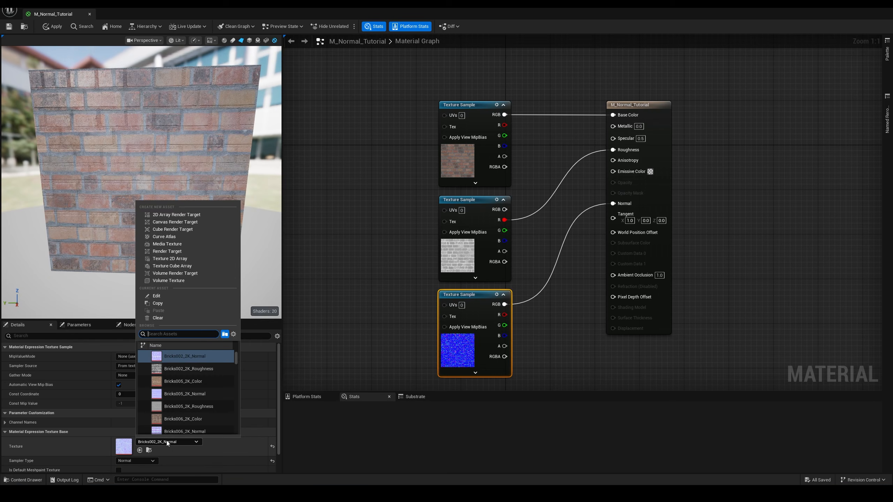
scroll(198, 390, up, 3)
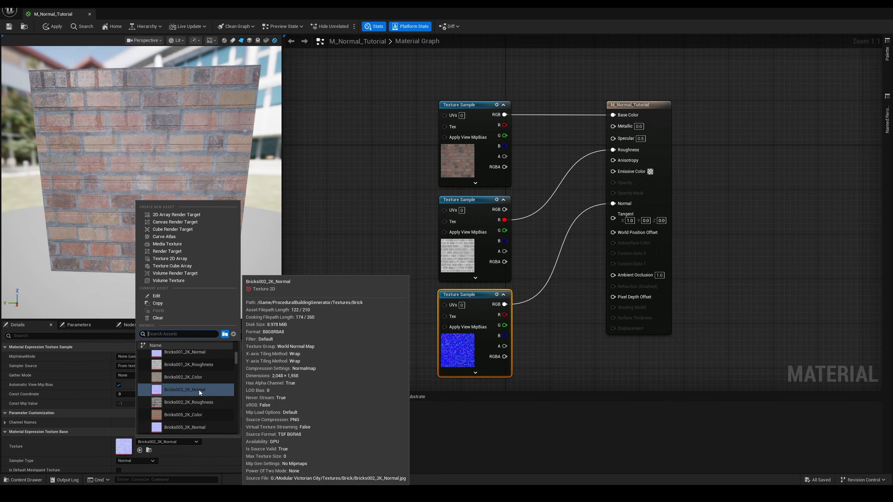
scroll(194, 369, up, 1)
click(194, 366)
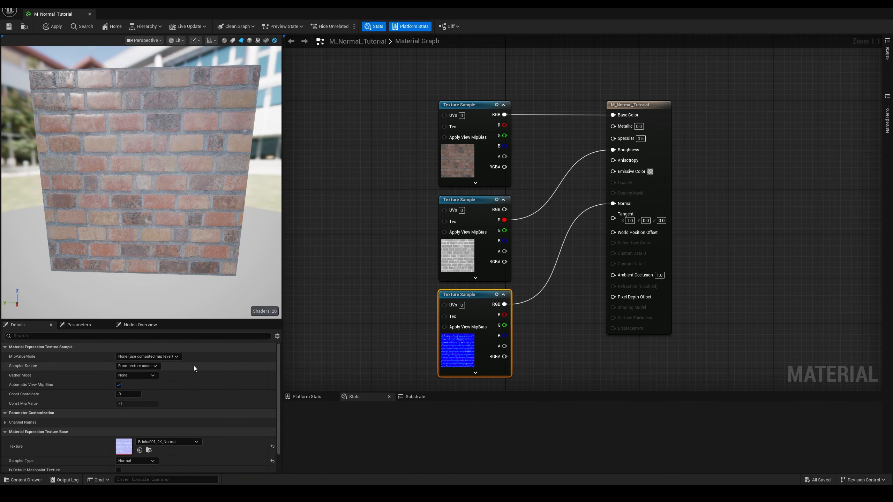
drag(194, 233, 208, 233)
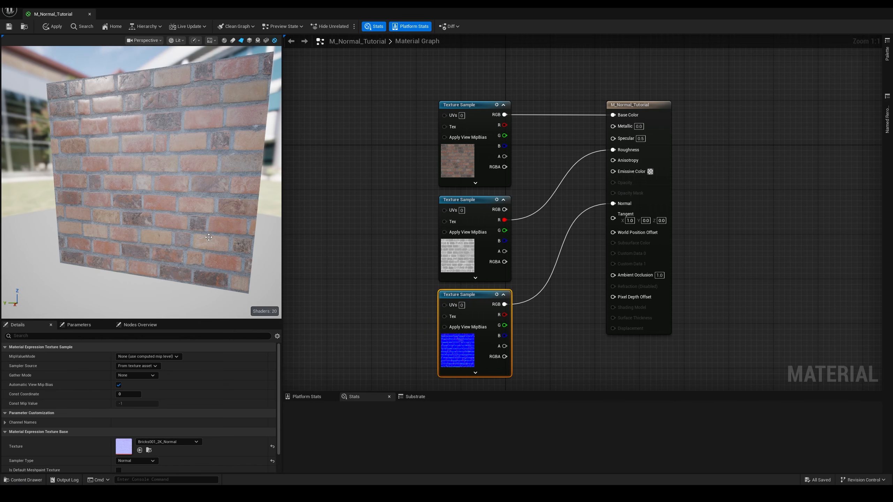
drag(209, 238, 178, 246)
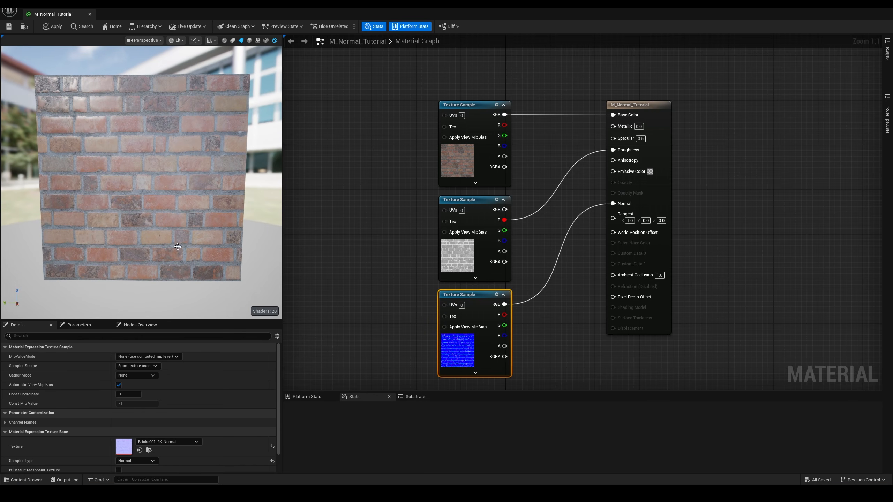
mouse_move(165, 211)
mouse_down()
mouse_move(76, 222)
mouse_move(155, 217)
mouse_up()
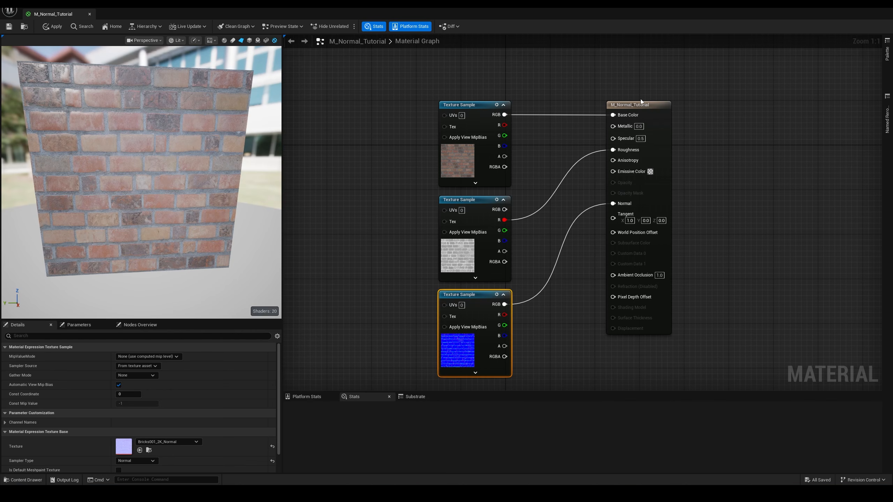
- Make room in the graph by moving the material output node and the normal Texture Sample farther apart
drag(638, 106, 703, 107)
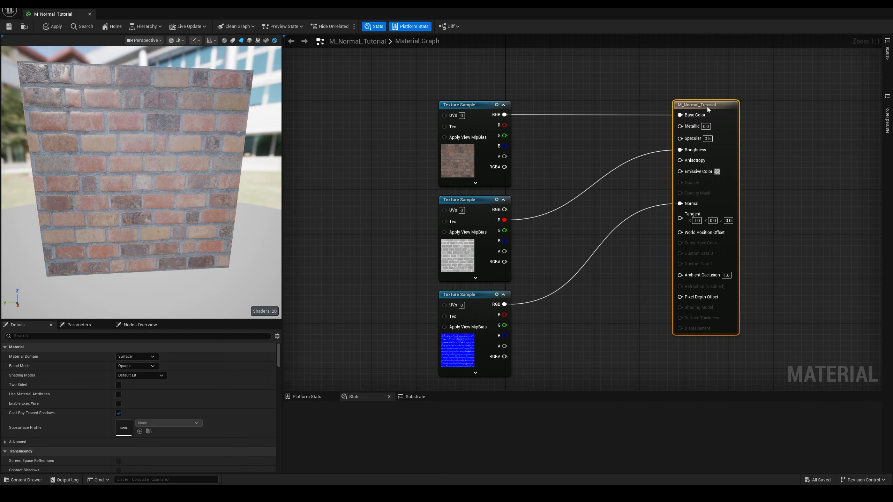
right_drag(614, 278, 678, 236)
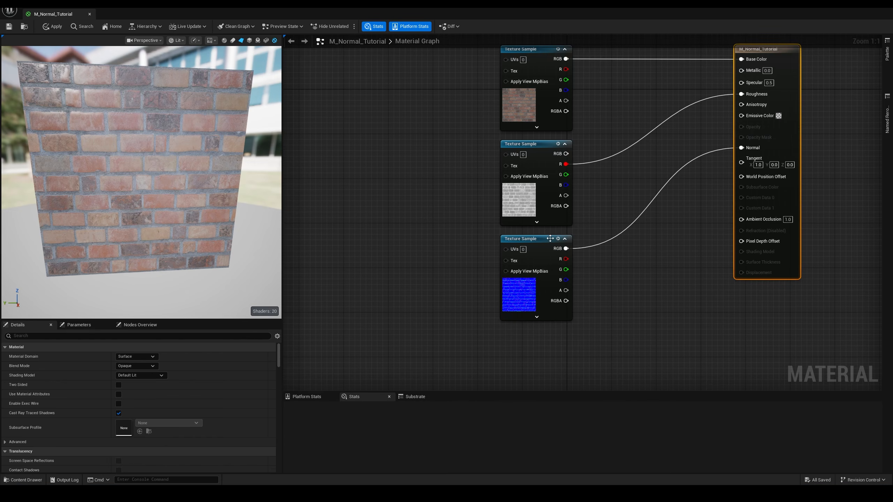
drag(550, 239, 525, 243)
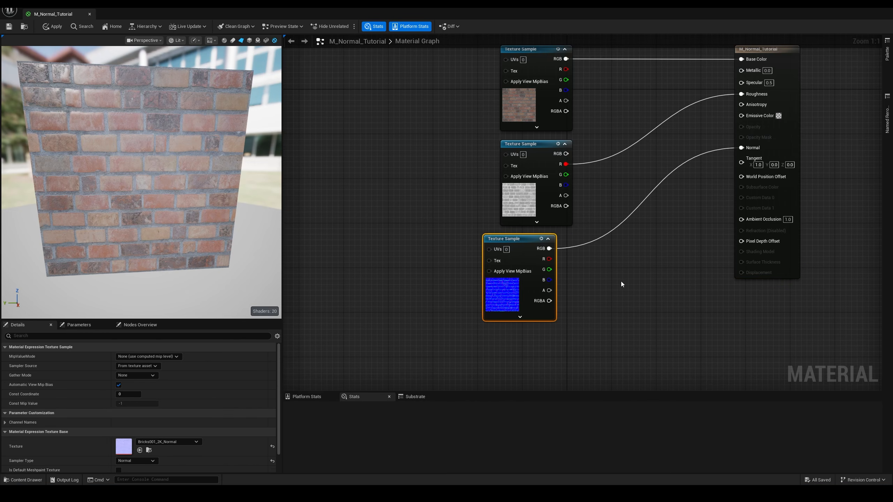
- Add a FlattenNormal node between the normal Texture Sample and the material output node
right_click(601, 260)
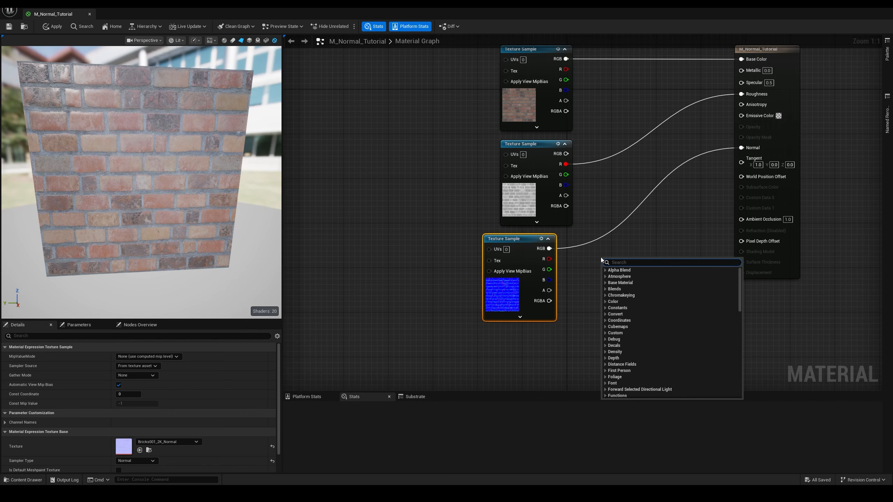
text(flatt)
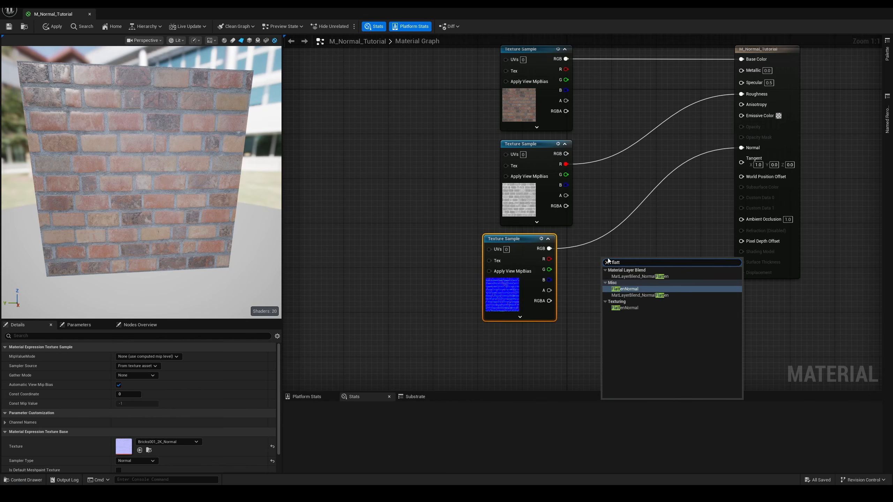
click(626, 289)
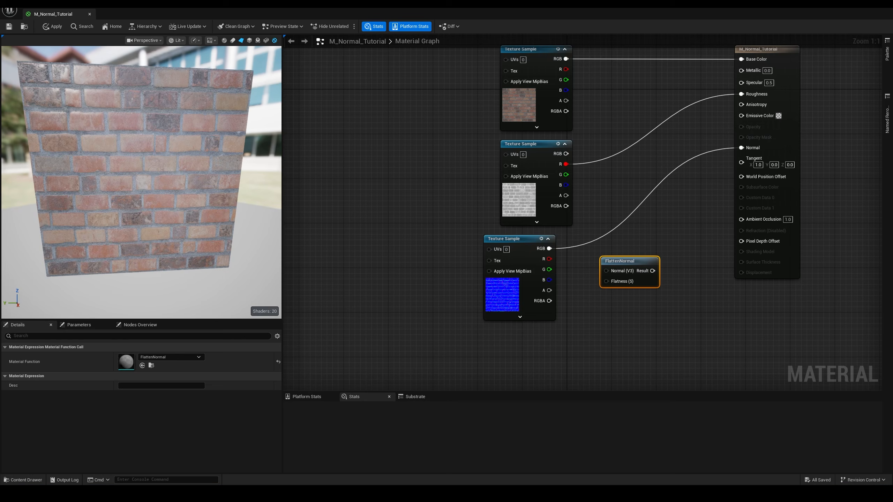
- Disconnect the normal texture from the Normal input and align the FlattenNormal node with the top of the normal Texture Sample
click(686, 204)
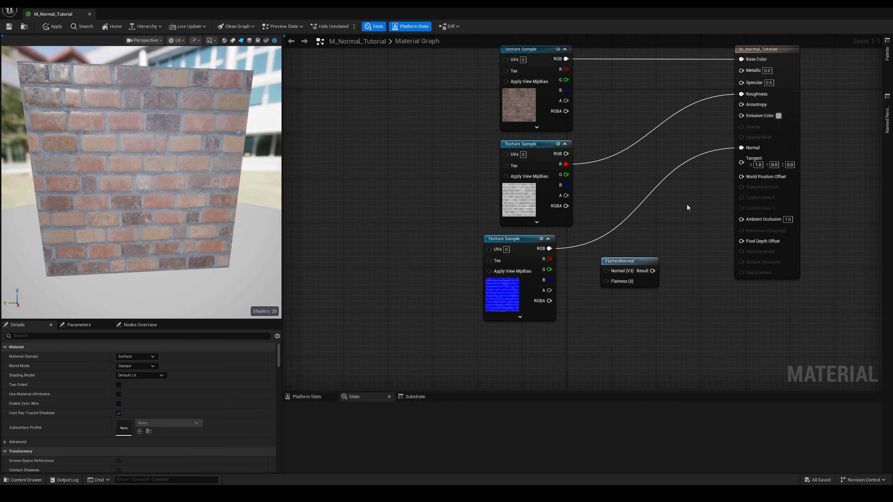
alt+drag(687, 205, 661, 161)
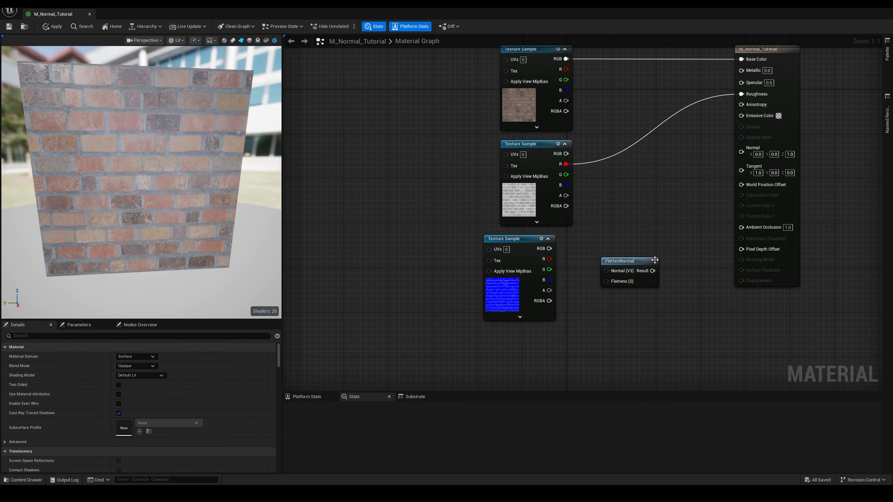
drag(642, 263, 636, 242)
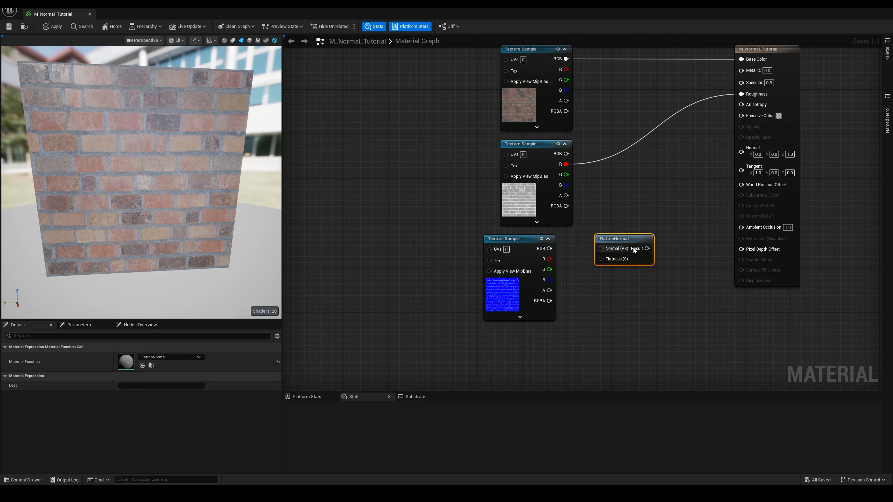
- Wire the FlattenNormal node between the brick normal texture's RGB output and the material's Normal input, with a new Constant driving Flatness
drag(549, 248, 602, 248)
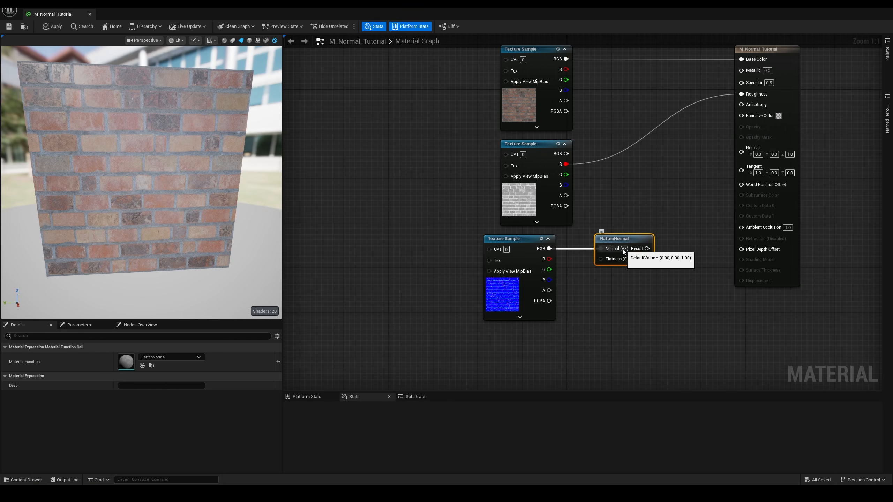
drag(616, 240, 639, 238)
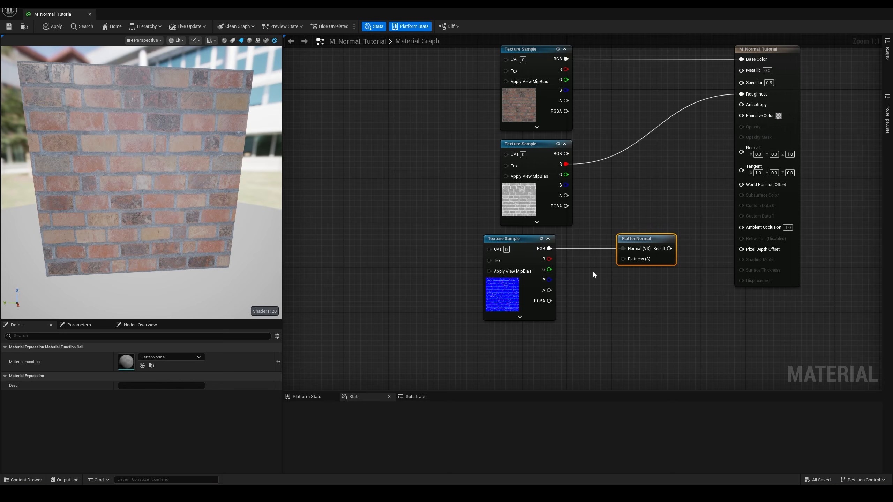
key(1)
click(579, 274)
drag(600, 275, 589, 274)
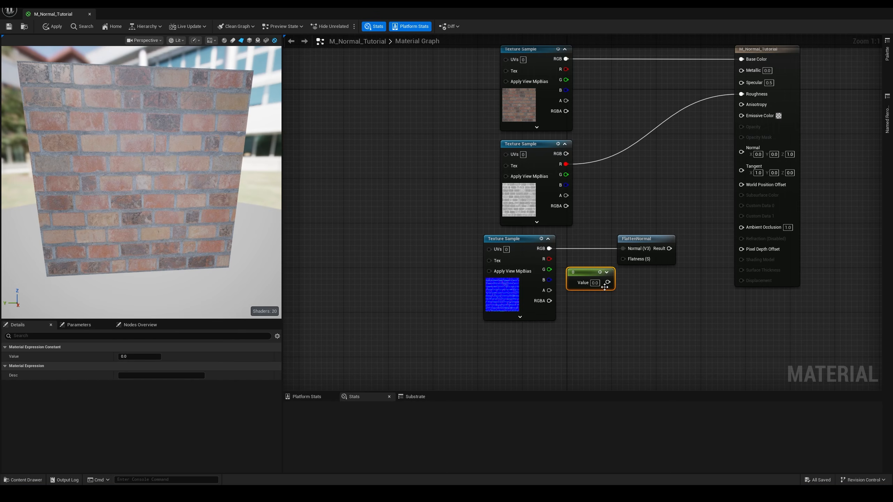
drag(608, 283, 625, 260)
drag(669, 248, 744, 153)
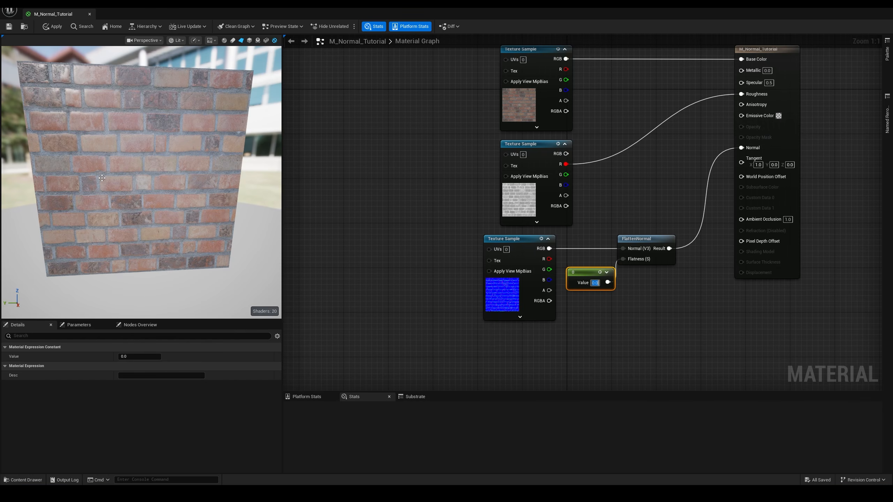
- Try the Flatness constant at 0.5 and 1 while examining the brick relief in the preview
drag(102, 179, 143, 180)
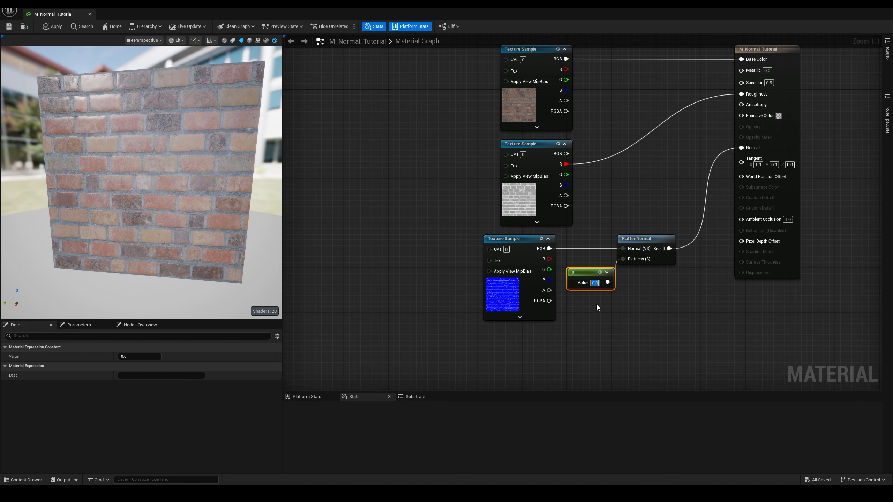
key(BackSpace)
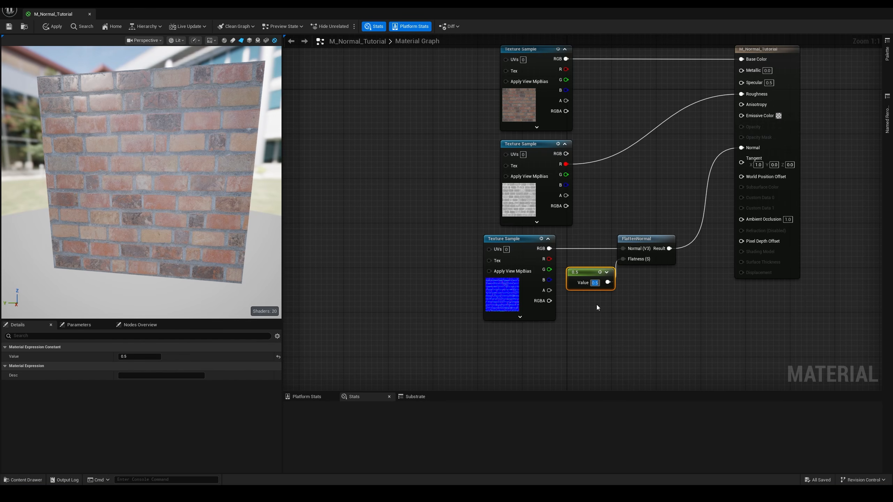
text(1)
key(Return)
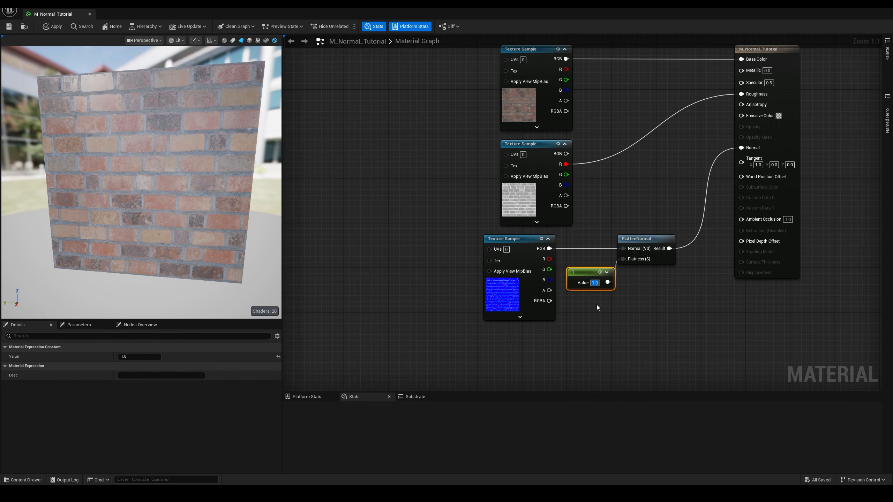
- Set the Constant feeding the Flatness input to -1
text(-1)
key(Return)
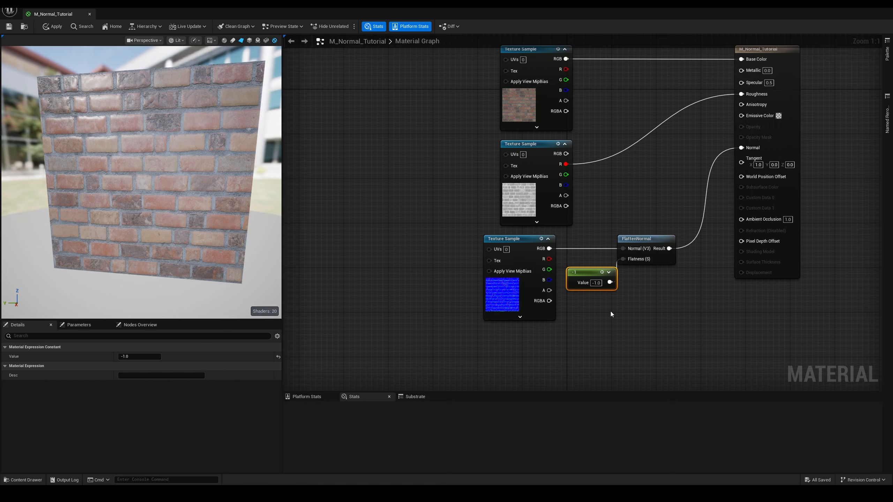
click(612, 313)
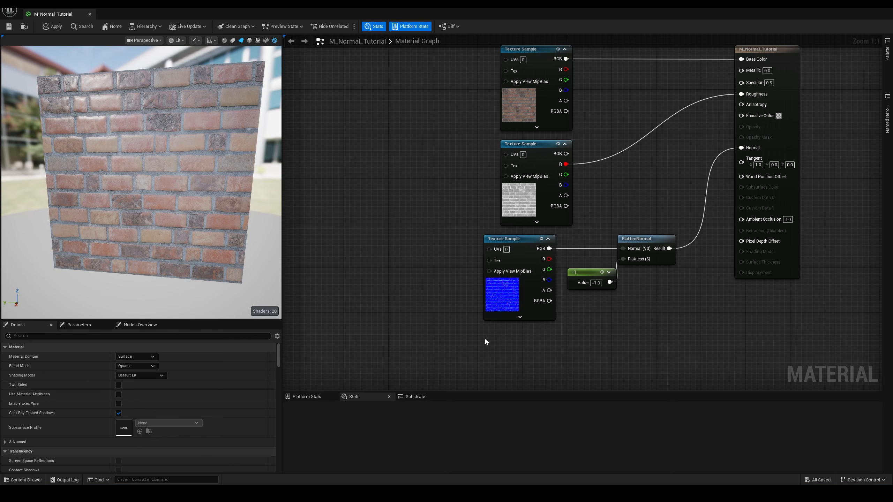
- Add a Texture Sample using RiverFlowmap_Normal below the brick normal sample and briefly preview it on its own
right_drag(490, 353, 524, 301)
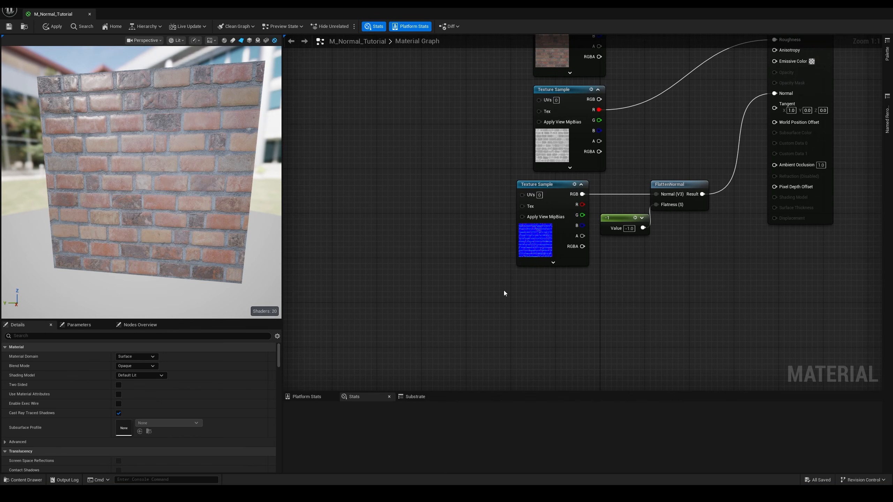
click(518, 294)
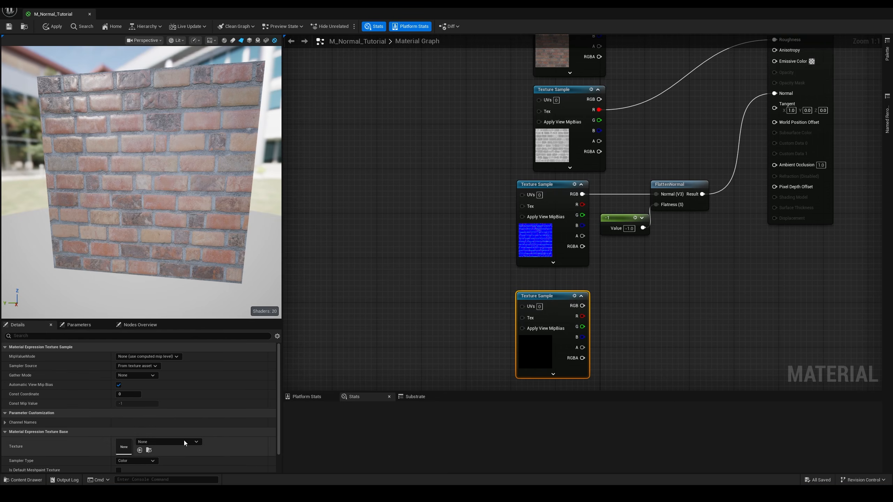
click(175, 443)
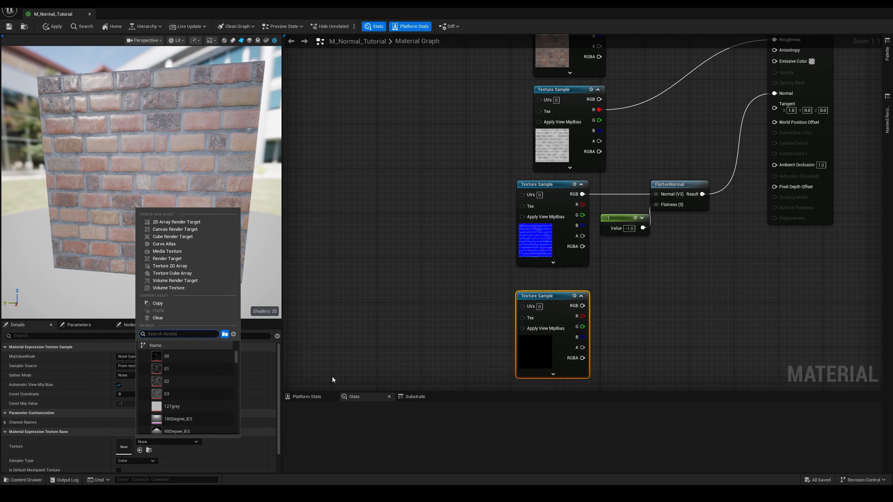
text(river)
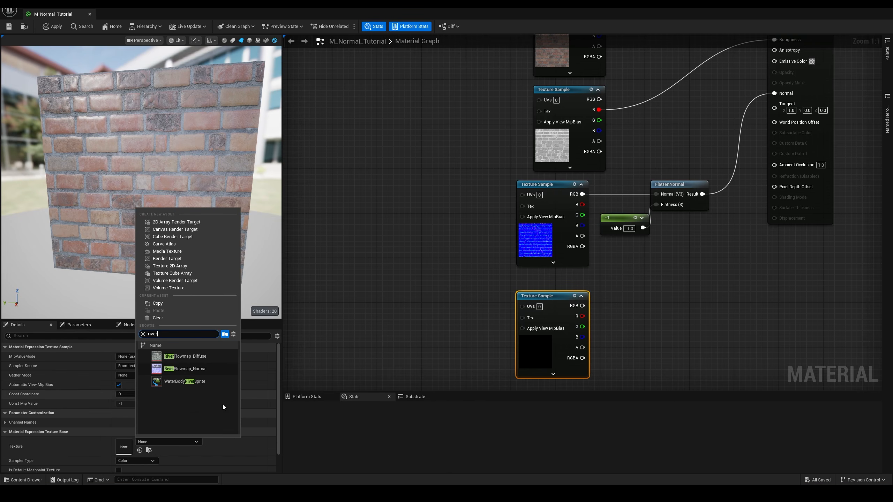
click(184, 368)
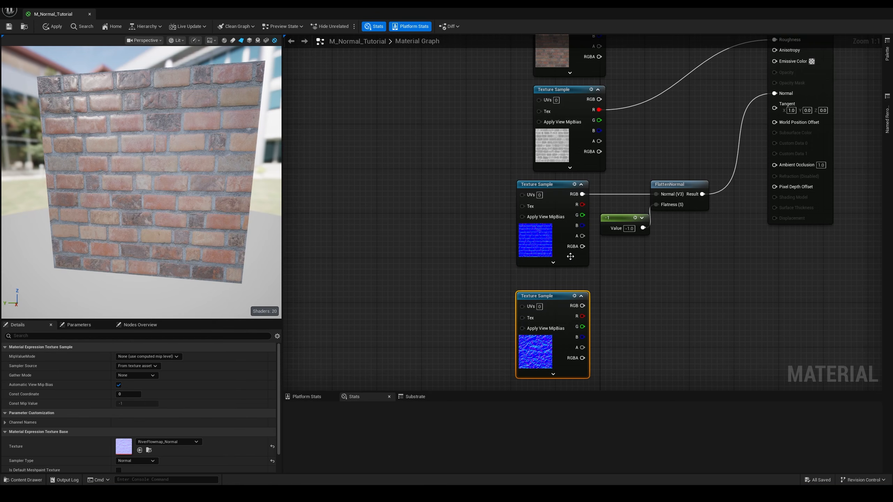
drag(558, 299, 546, 299)
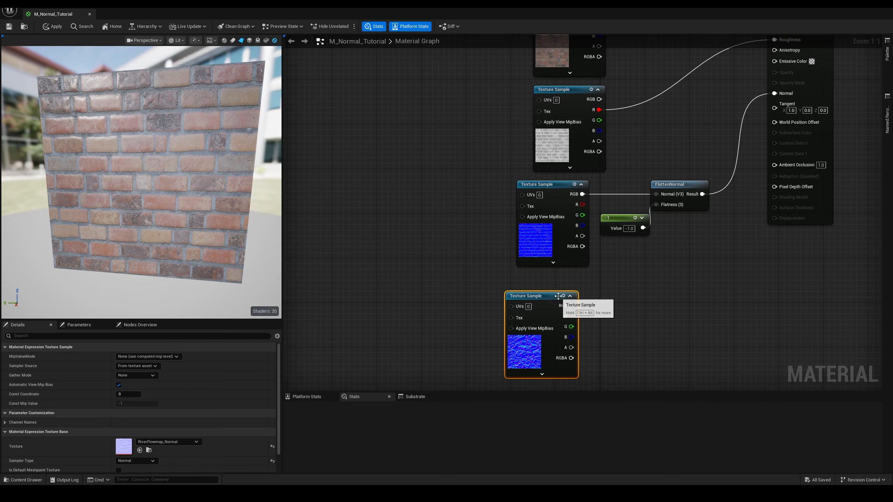
key(space)
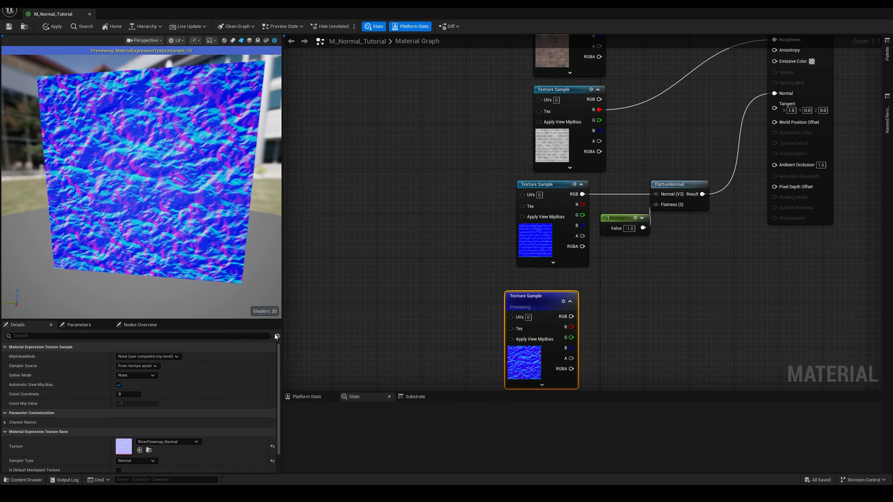
click(563, 302)
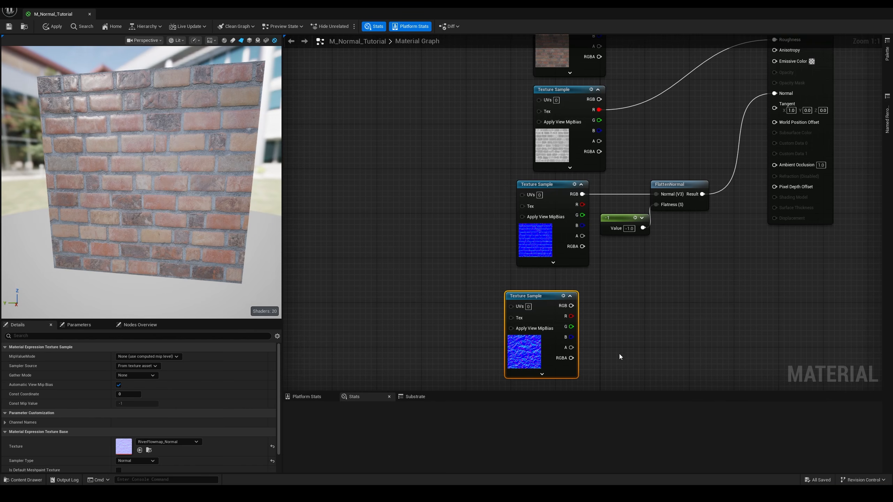
- Add a Panner node beside the river normal Texture Sample and connect it to that sample's UVs input
click(395, 308)
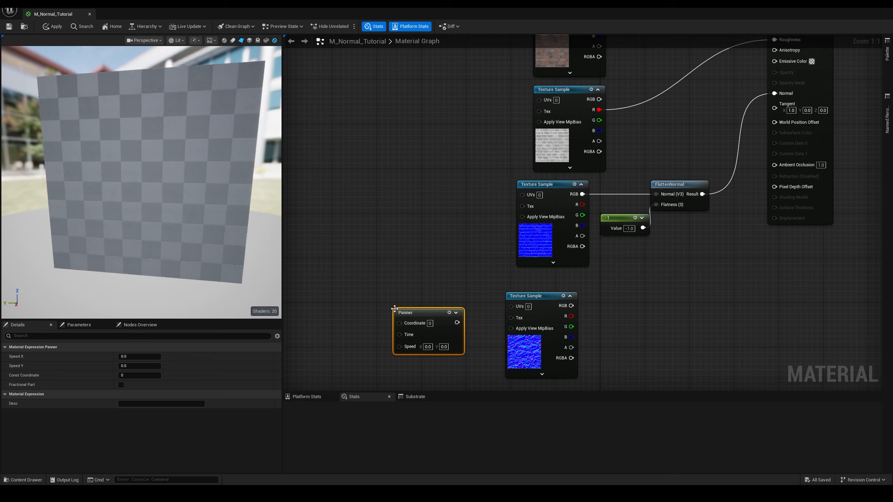
drag(458, 326, 513, 307)
drag(418, 314, 413, 303)
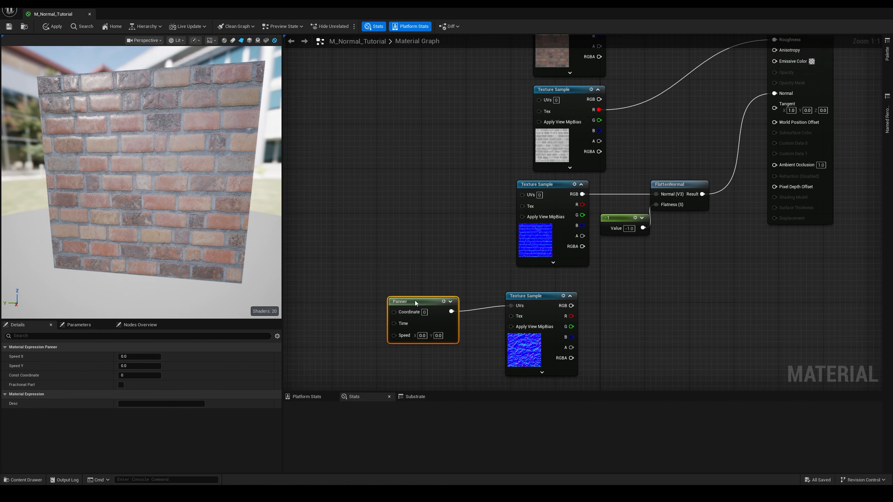
- Set the Panner's Y speed to -0.1 and preview the moving river normal texture from another angle
click(438, 336)
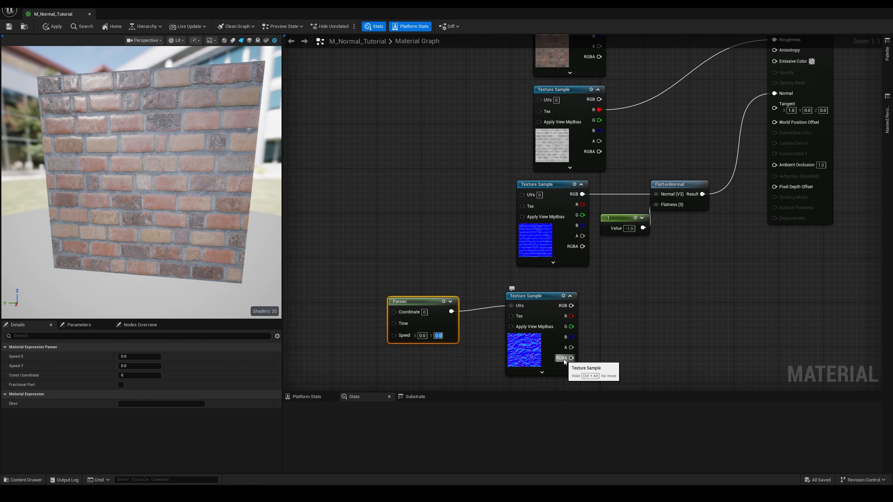
text(-0.1)
click(563, 296)
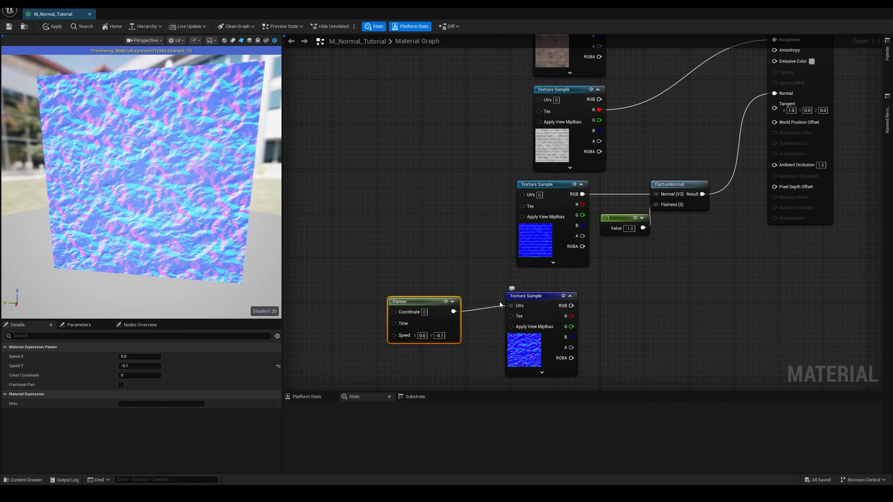
drag(425, 301, 429, 301)
drag(103, 145, 139, 145)
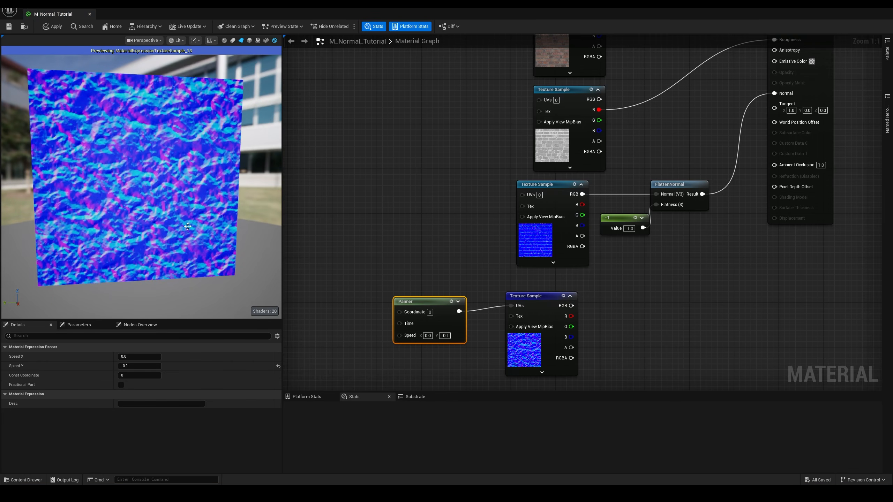
- Align the Panner with the river normal sample and move the brick normal, Constant and FlattenNormal nodes directly above that row
drag(424, 303, 440, 299)
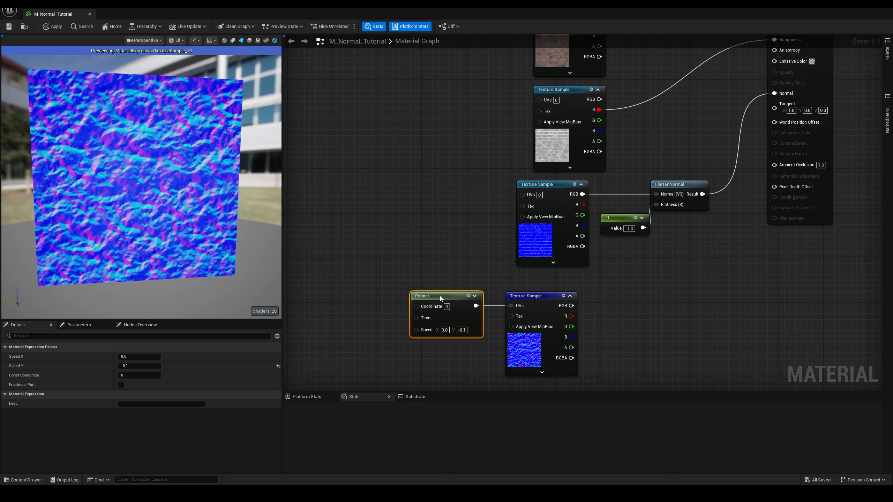
drag(682, 172, 556, 248)
drag(543, 183, 439, 187)
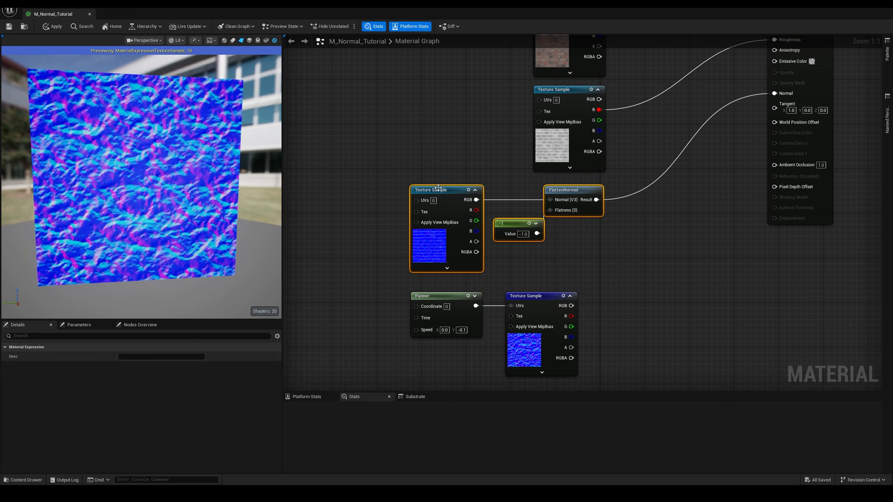
click(644, 241)
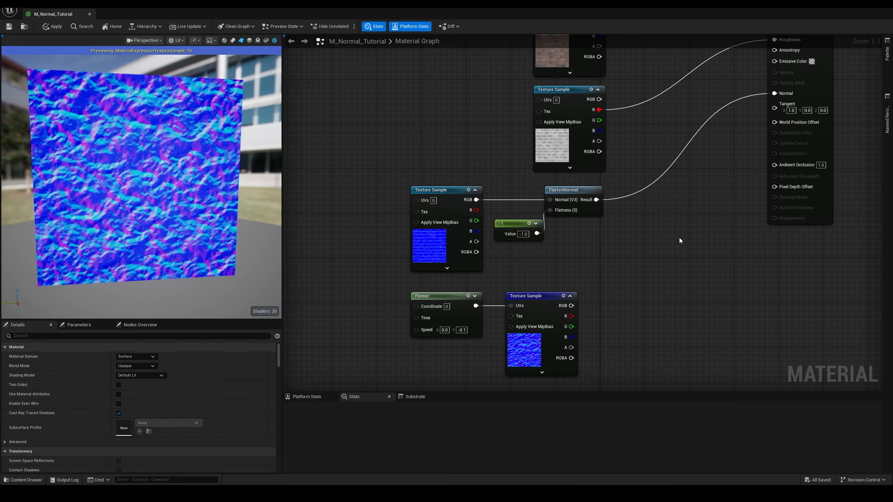
click(663, 243)
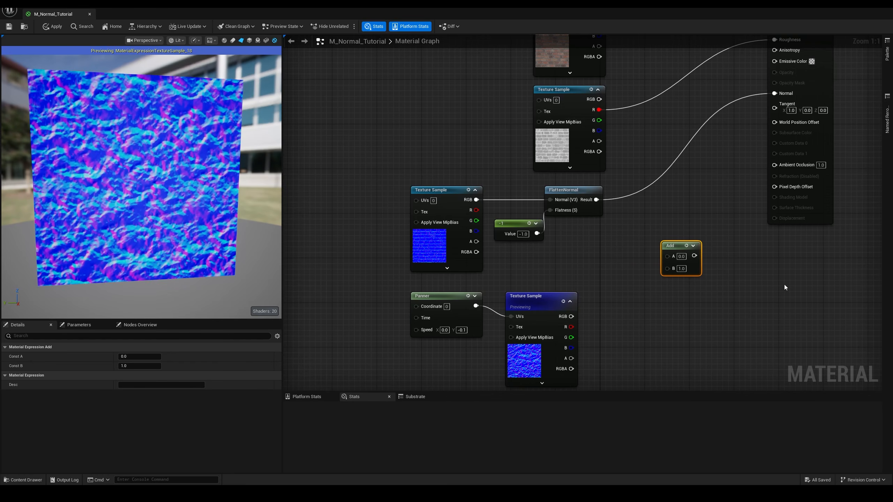
drag(685, 299, 685, 300)
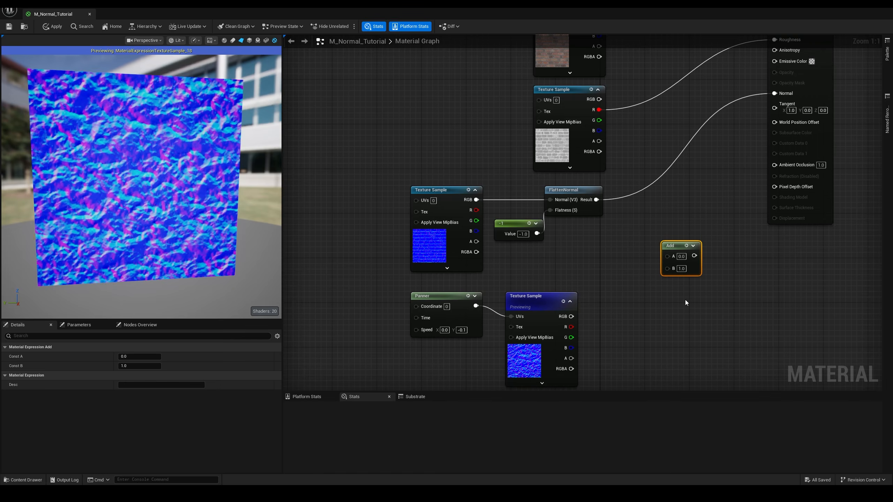
key(Delete)
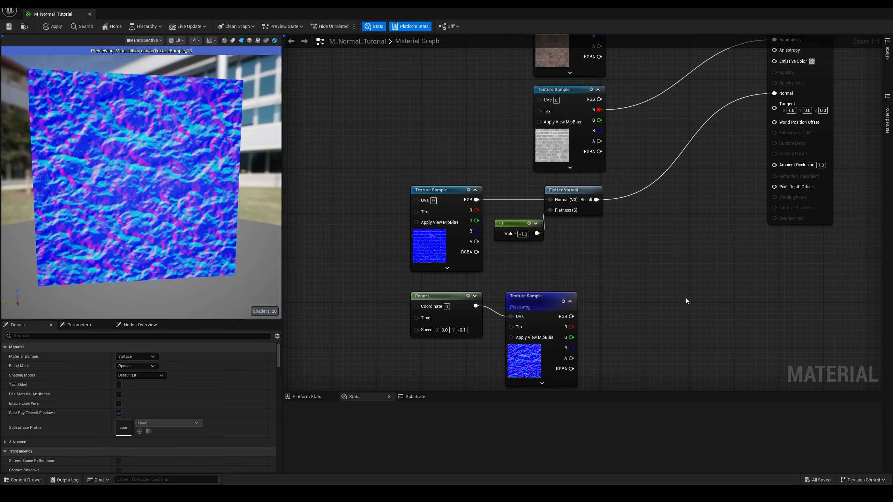
- Add a BlendAngleCorrectedNormals node, feeding FlattenNormal's result into BaseNormal and the river normal's RGB into AdditionalNormal
right_click(668, 260)
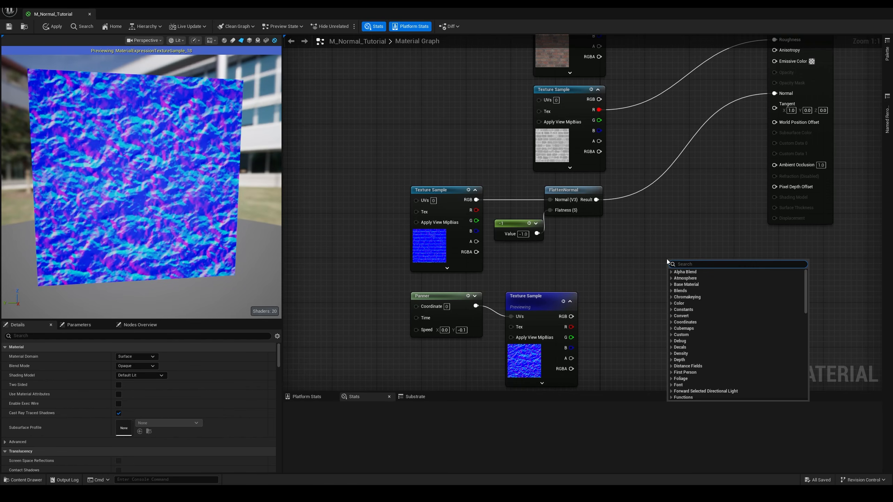
text(blendan)
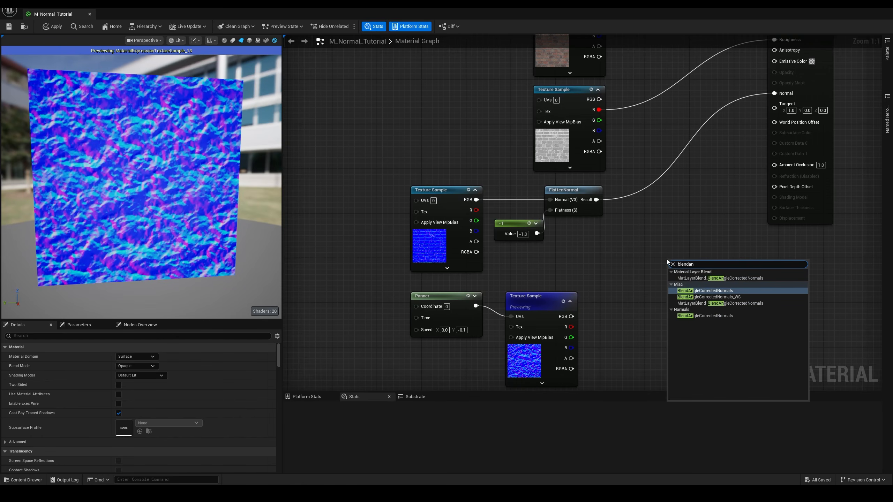
click(702, 291)
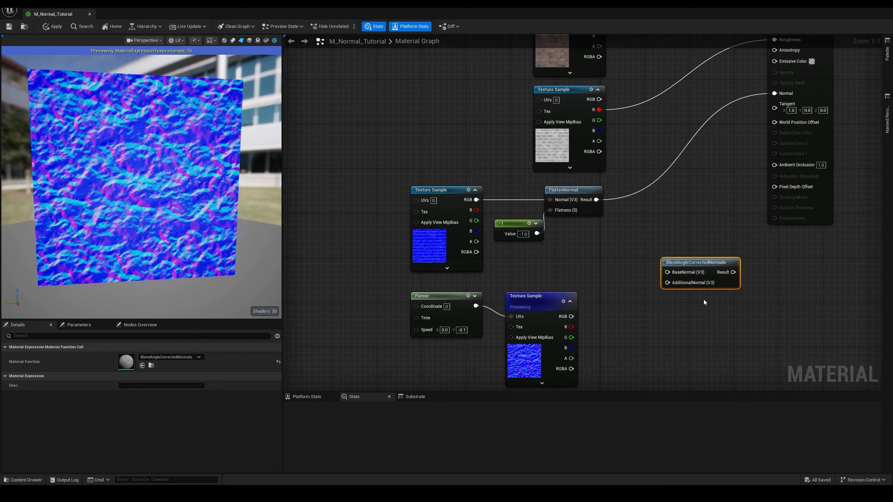
drag(596, 199, 670, 275)
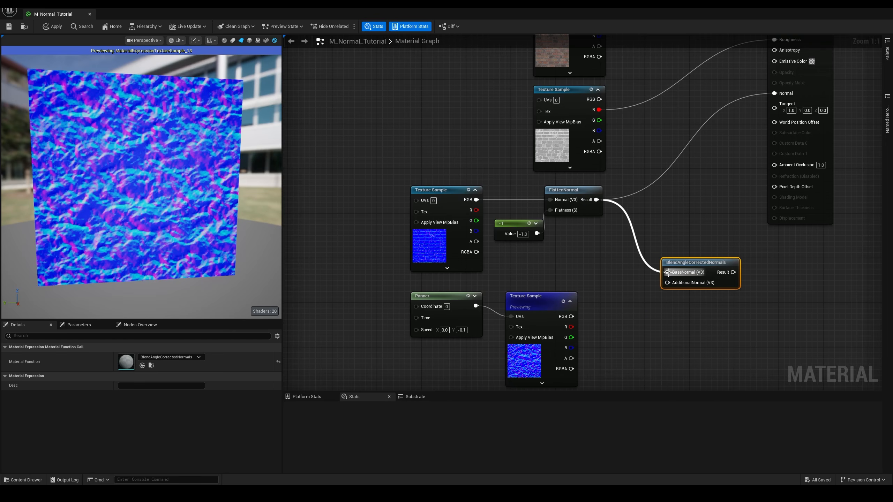
drag(572, 317, 668, 285)
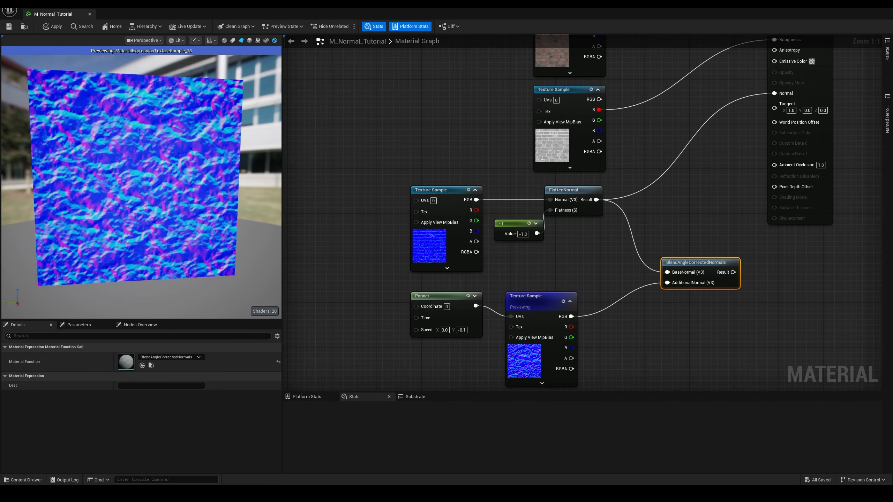
mouse_move(703, 264)
mouse_down()
mouse_move(682, 253)
mouse_move(705, 249)
mouse_up()
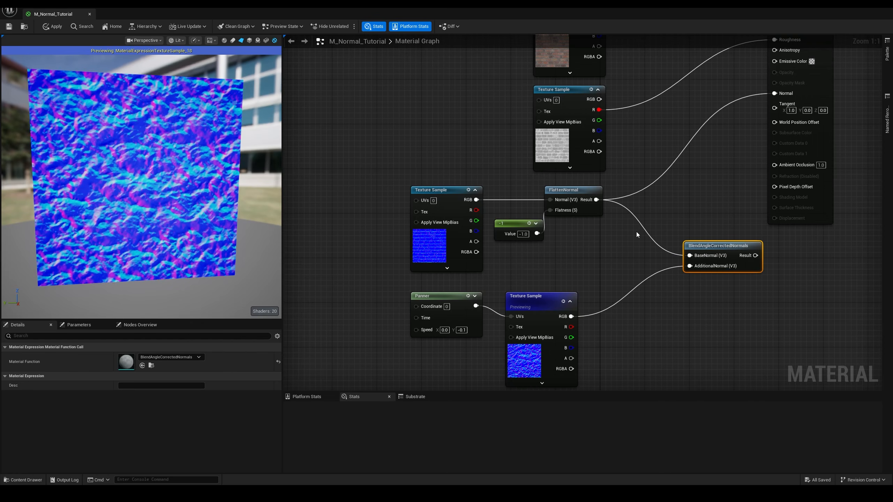
- Duplicate the FlattenNormal node with its Constant, place the copies beside the river normal sample, and feed its RGB into the copy's Normal input
drag(590, 180, 522, 246)
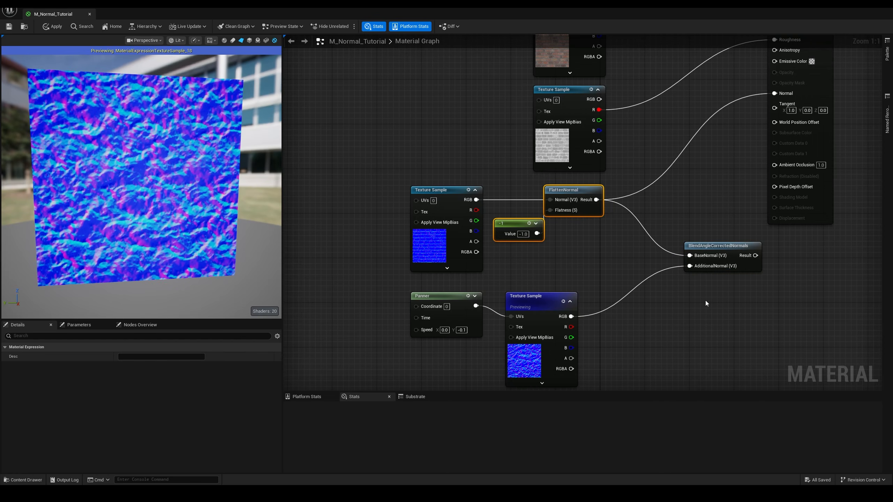
key(ctrl+d)
drag(718, 286, 683, 298)
drag(572, 316, 662, 305)
- Set the copied Constant to 0.5 and connect the copied FlattenNormal's result to AdditionalNormal on the BlendAngleCorrectedNormals node
click(634, 340)
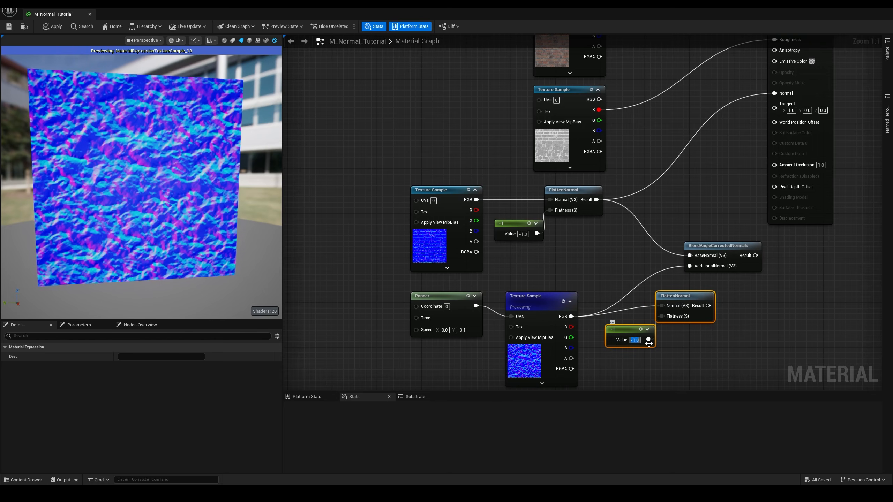
text(0.5)
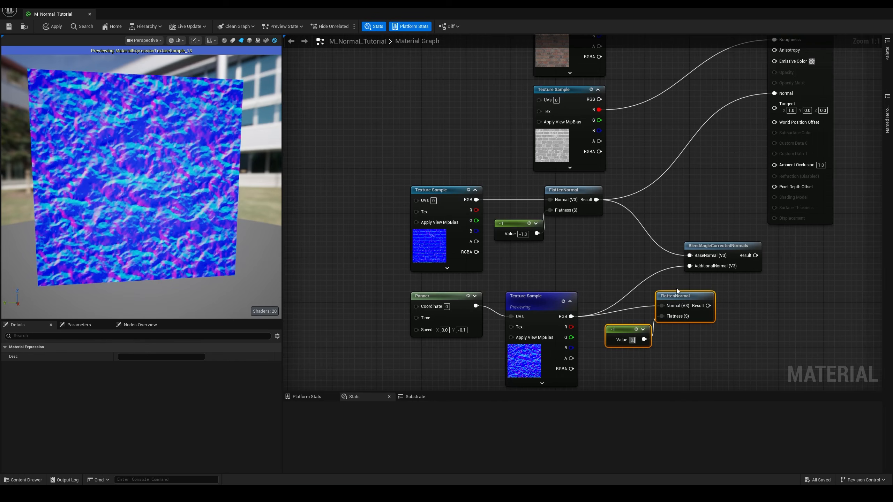
key(Return)
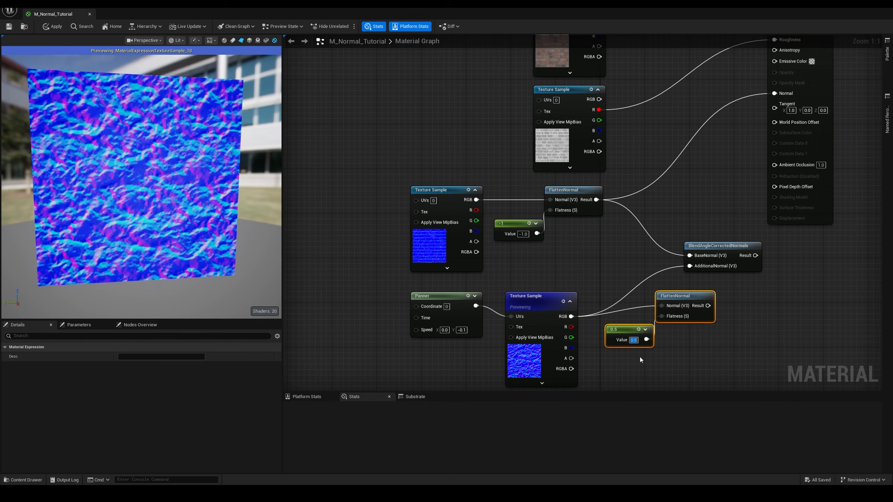
click(632, 358)
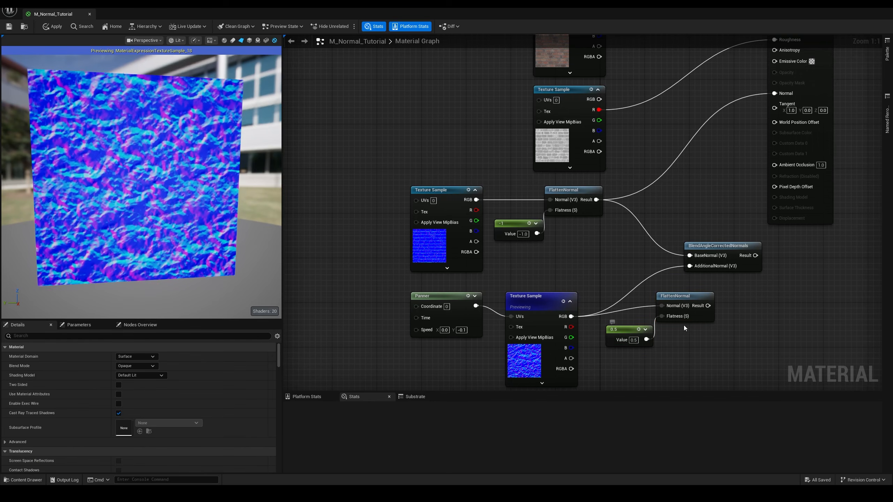
drag(708, 305, 690, 266)
- Move the material output node farther away, connect the BlendAngleCorrectedNormals result to Normal, and switch the preview from the river sample to the full material
right_drag(695, 217, 642, 260)
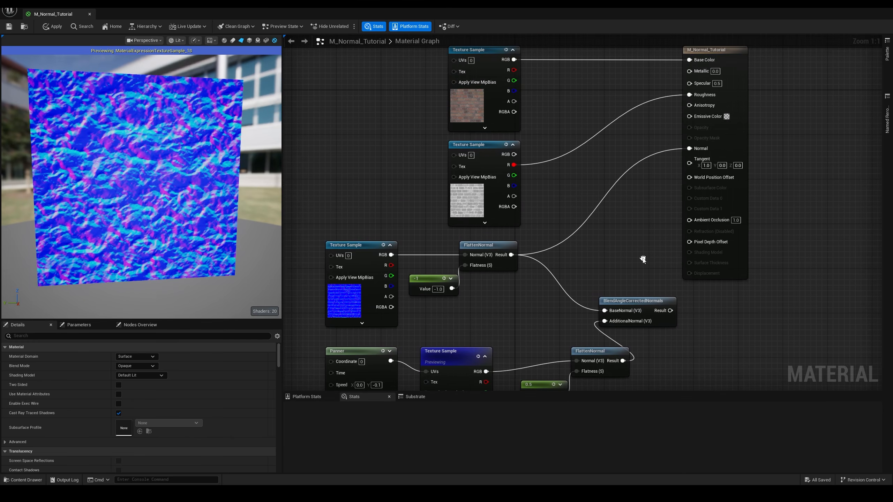
drag(715, 53, 774, 52)
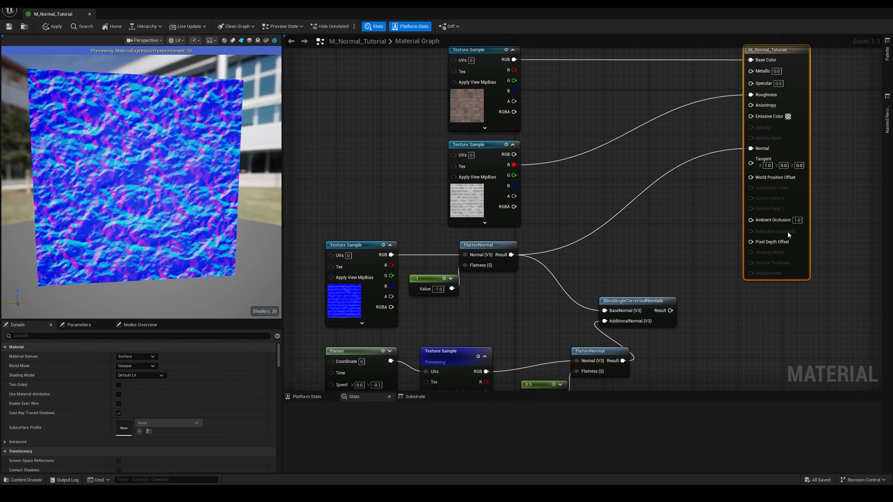
drag(670, 311, 756, 148)
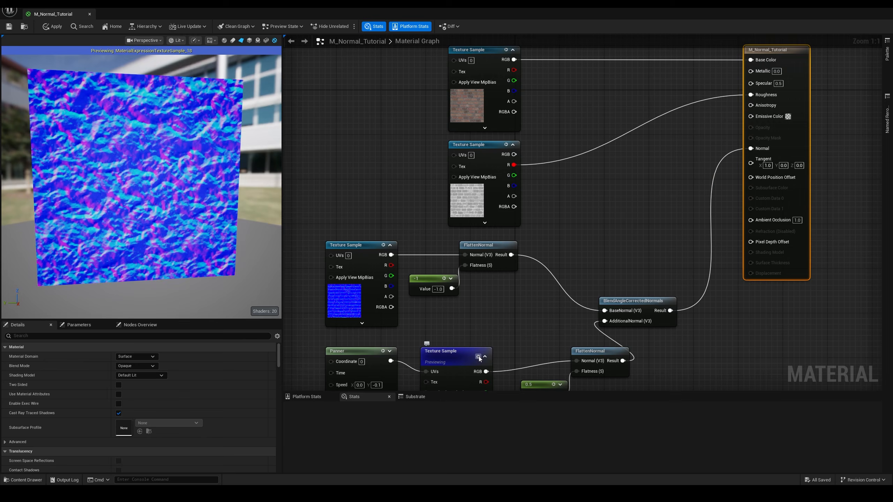
click(478, 357)
drag(162, 140, 144, 135)
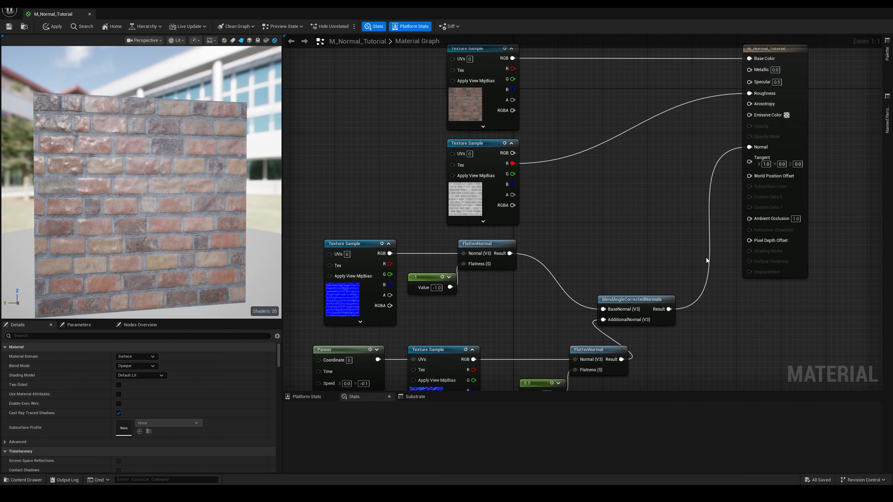
- Move the Panner and river normal sample together well away from their FlattenNormal node to make room for new nodes
right_drag(664, 265, 716, 187)
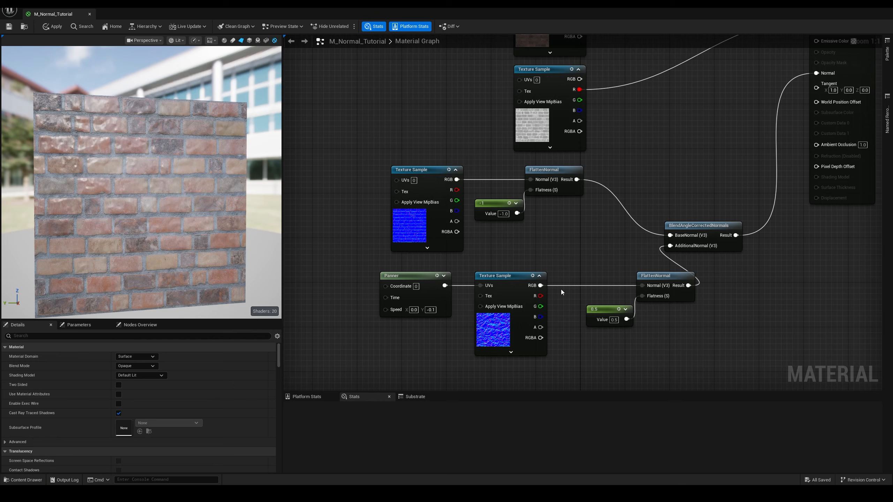
right_drag(574, 291, 726, 289)
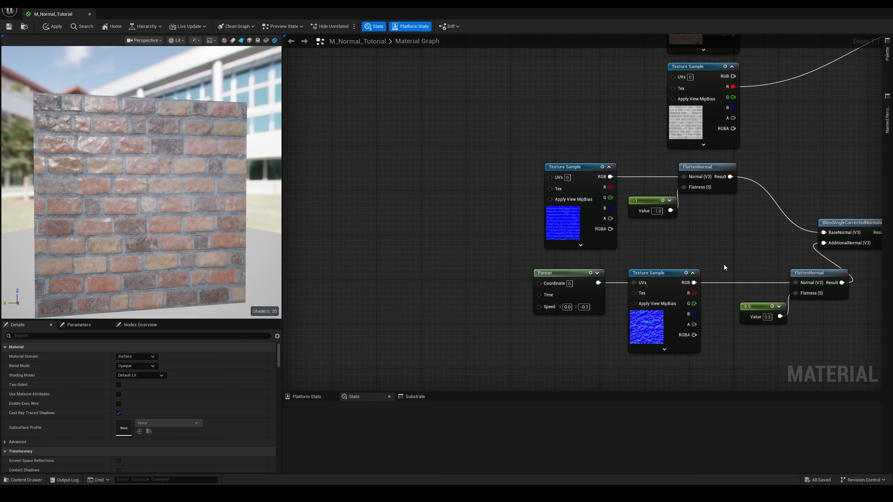
drag(700, 265, 577, 303)
drag(658, 273, 379, 274)
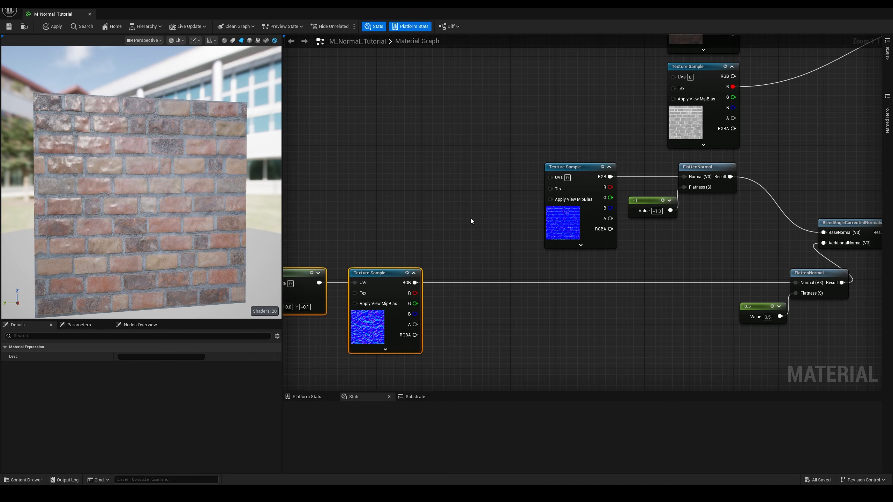
right_drag(480, 220, 612, 221)
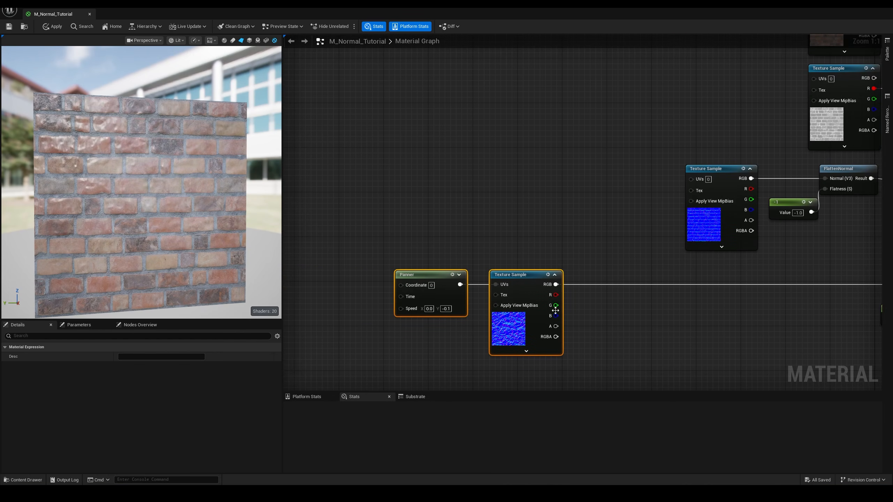
- Shift the Panner and river sample slightly farther out and add an R G ComponentMask fed by the river sample's RGB output
drag(526, 274, 529, 203)
text(compomn)
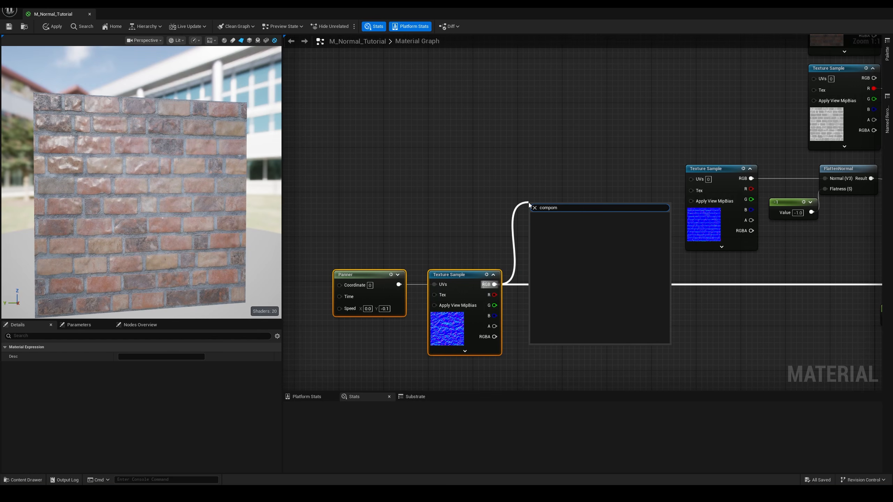
key(BackSpace)
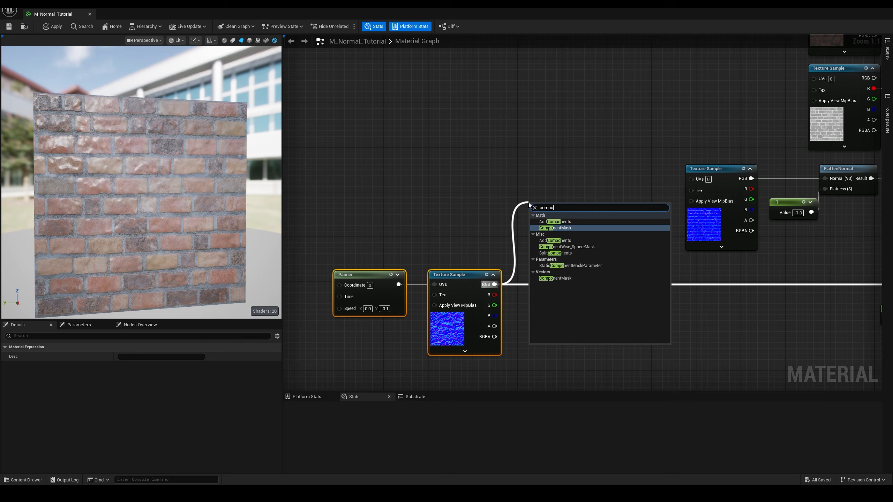
click(557, 228)
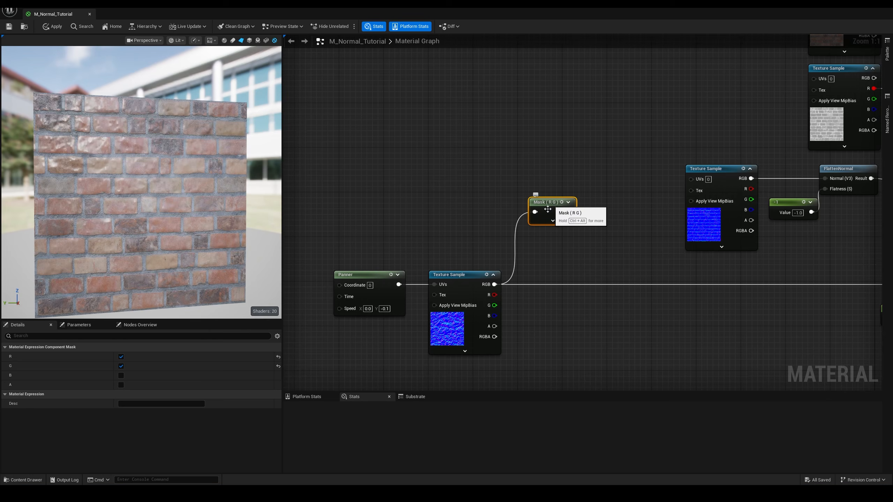
- Preview the river normal sample and the R G mask output in turn to compare their channels
click(486, 275)
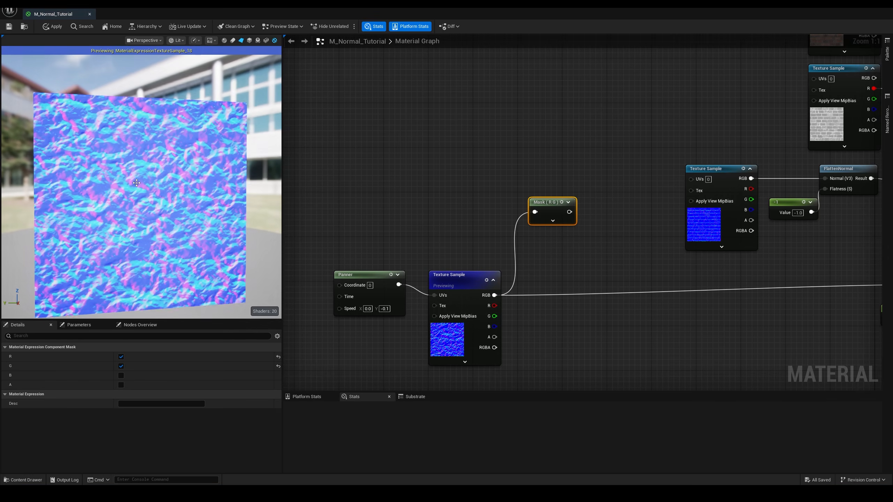
drag(136, 183, 152, 189)
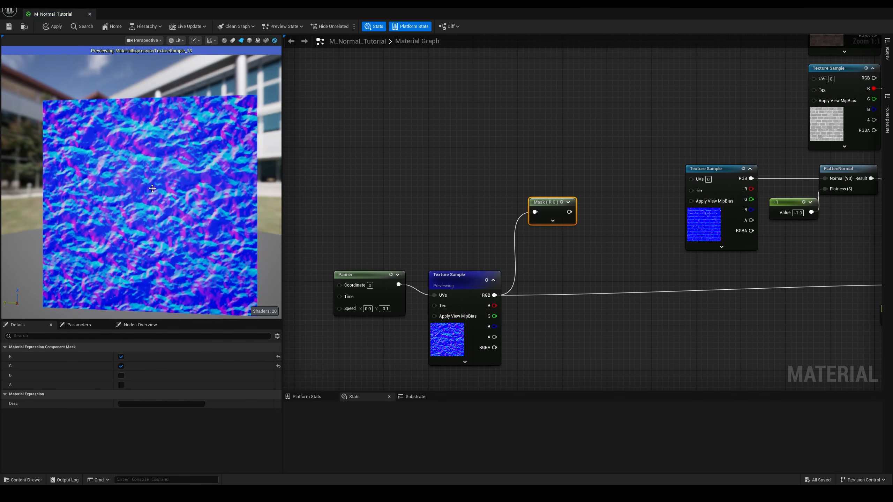
click(562, 203)
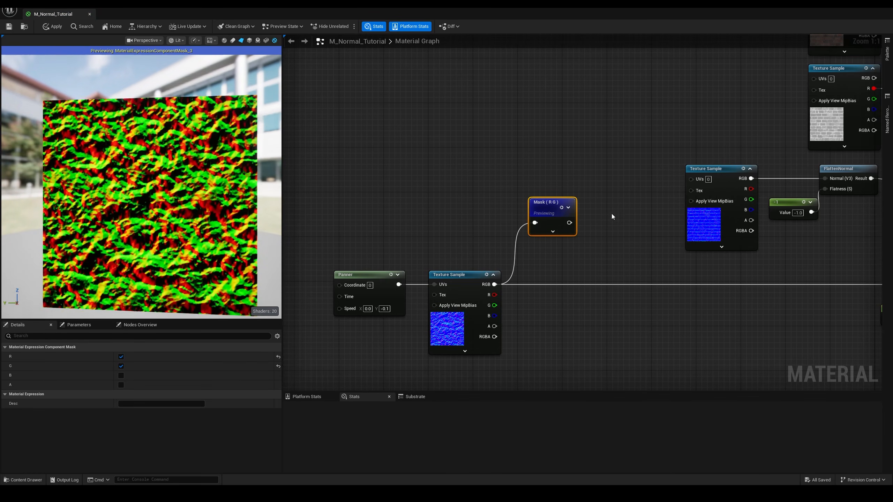
click(609, 215)
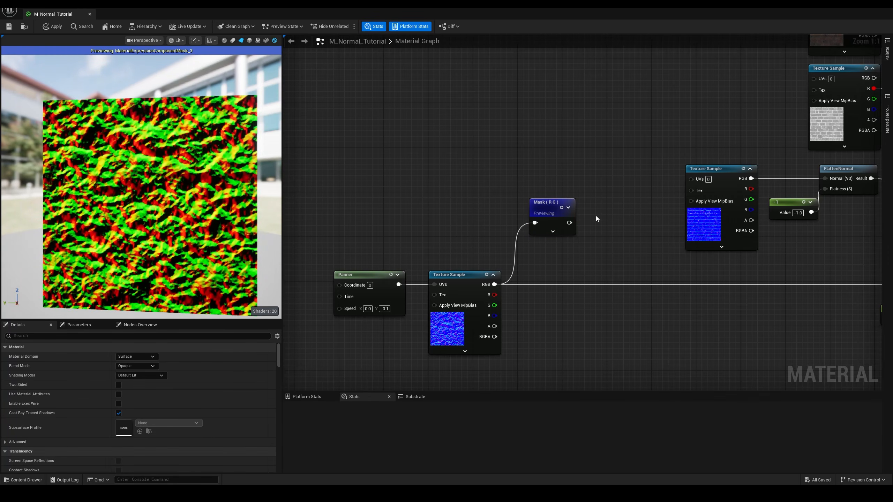
- Add a Multiply node beside the mask, connect the mask's output to A, and set B to 0.01
click(596, 215)
drag(569, 223, 599, 210)
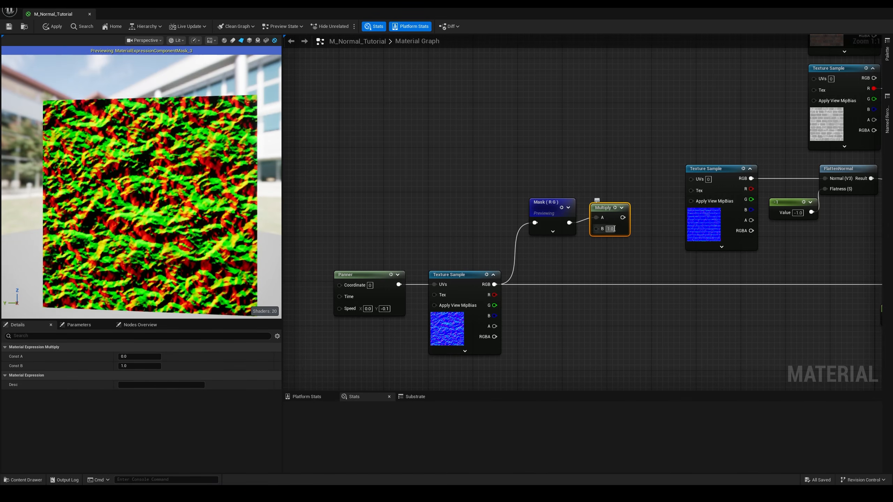
text(0)
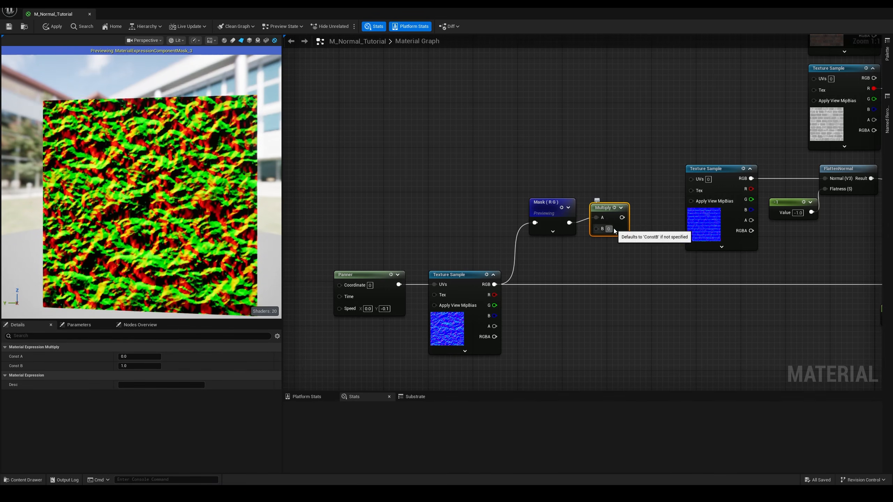
text(.01)
key(Return)
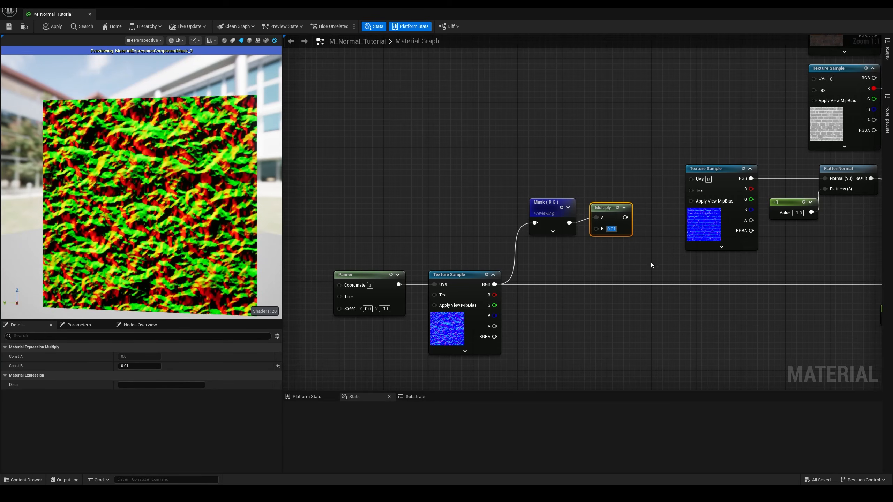
- Preview the Multiply output, align its node with the Mask node, and return to the full material preview
click(618, 208)
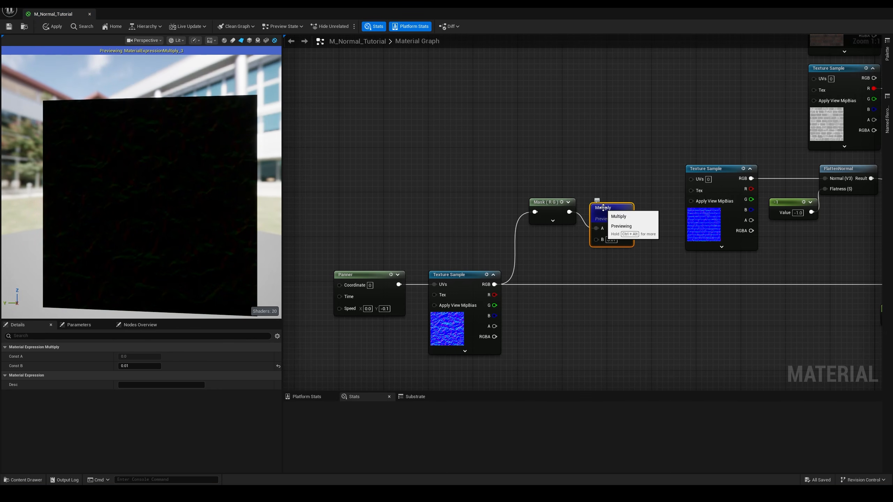
drag(605, 215, 605, 209)
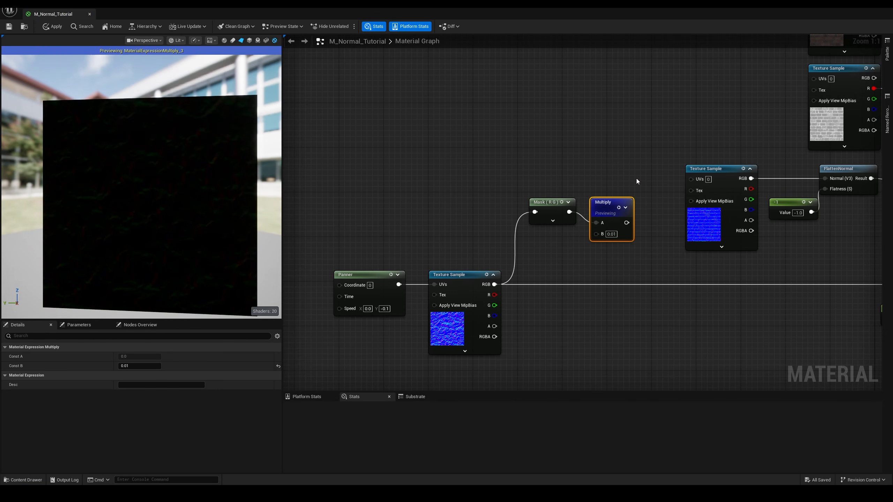
click(619, 208)
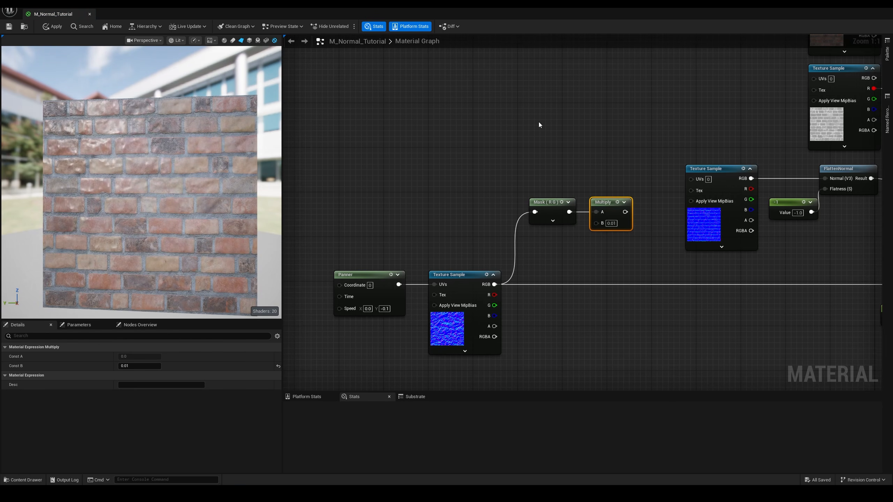
- Add a TexCoord node above the mask row and move the Panner, river sample, Mask and Multiply nodes away from the brick normal sample
right_drag(539, 125, 557, 189)
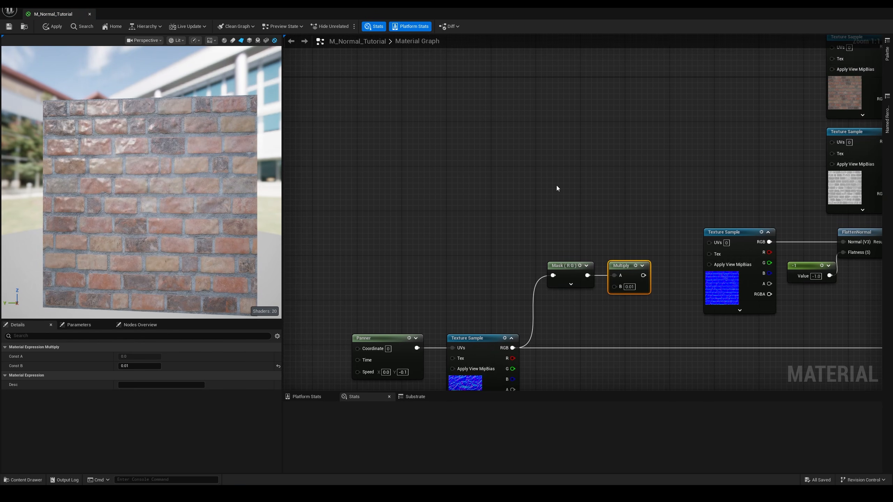
click(505, 157)
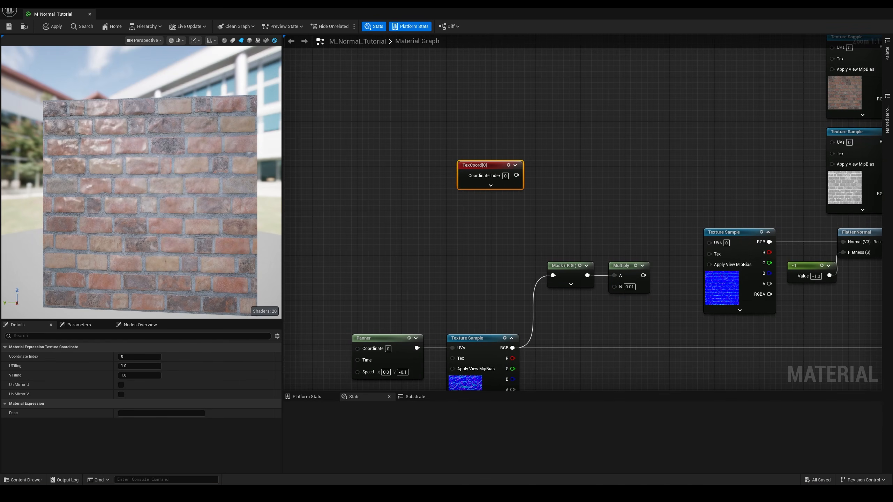
right_drag(550, 191, 614, 160)
drag(688, 211, 436, 356)
drag(695, 233, 593, 230)
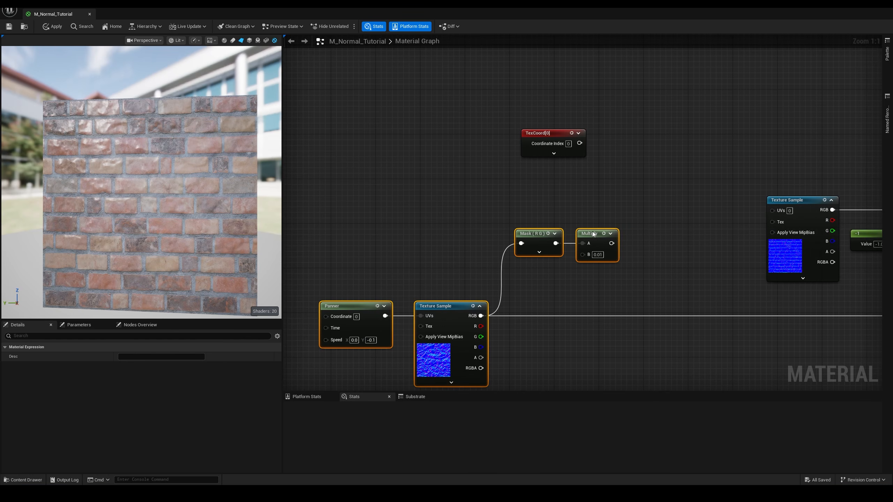
- Check the Multiply node's output in the preview once more, returning to the full material view
click(623, 204)
click(604, 234)
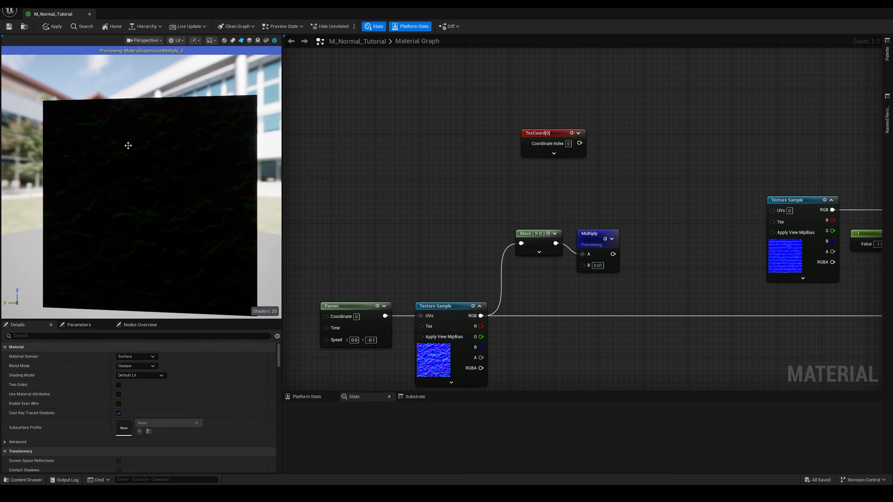
click(605, 239)
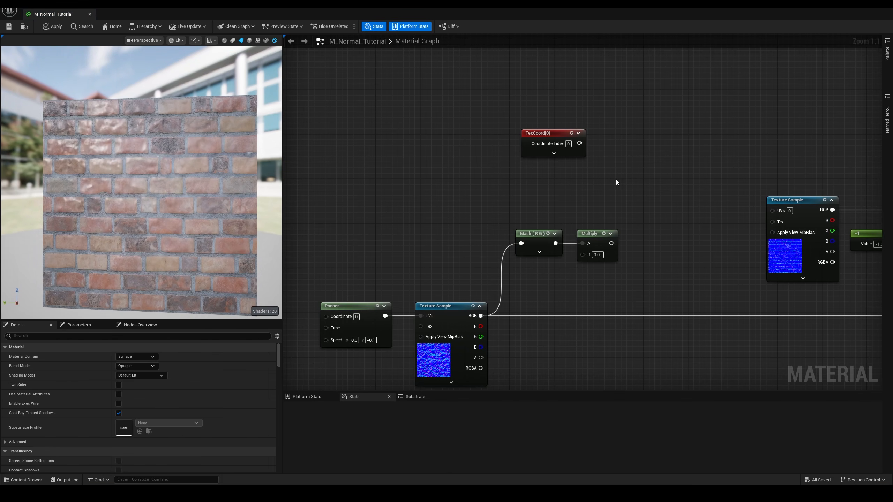
- Add an Add node, feeding the TexCoord output into A and the Multiply result into B
click(650, 170)
drag(612, 243, 655, 195)
drag(579, 143, 655, 183)
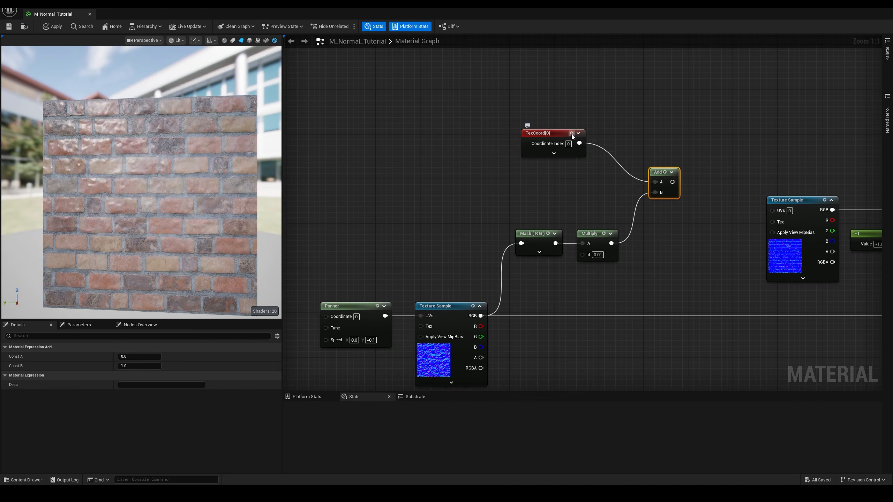
- Preview the TexCoord output and the Add result, examining the distorted coordinates up close
key(space)
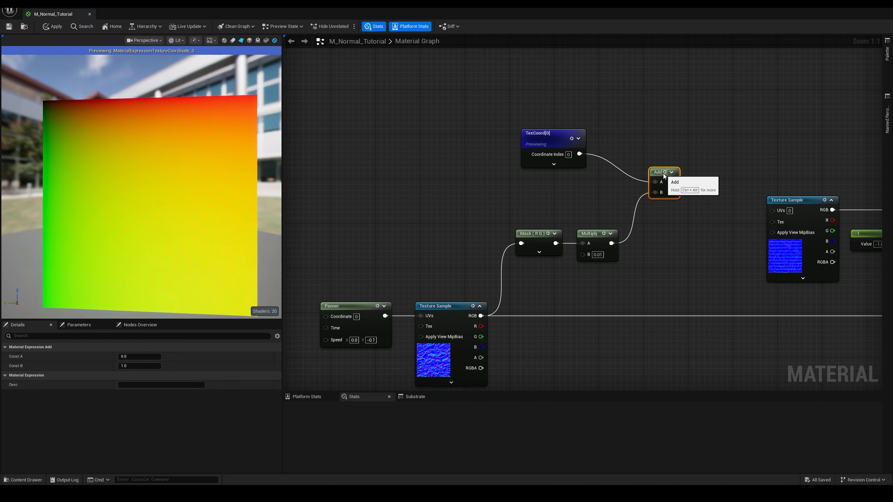
key(space)
right_drag(137, 162, 143, 195)
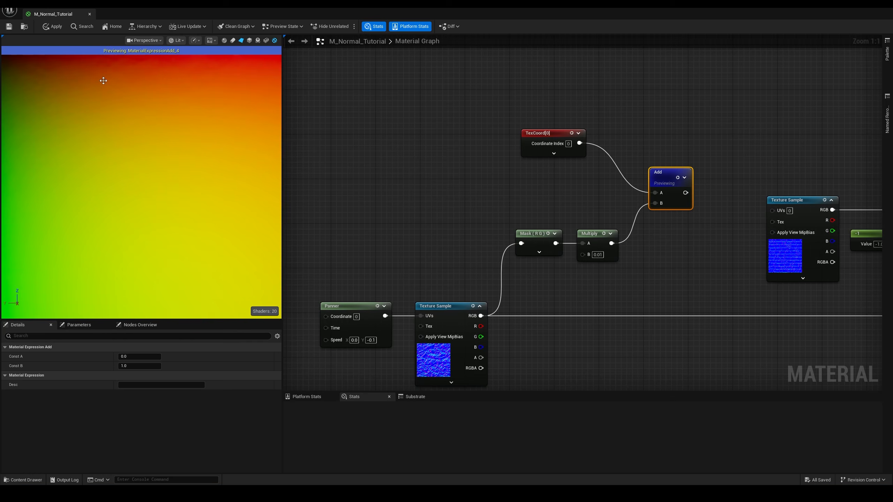
scroll(109, 99, down, 2)
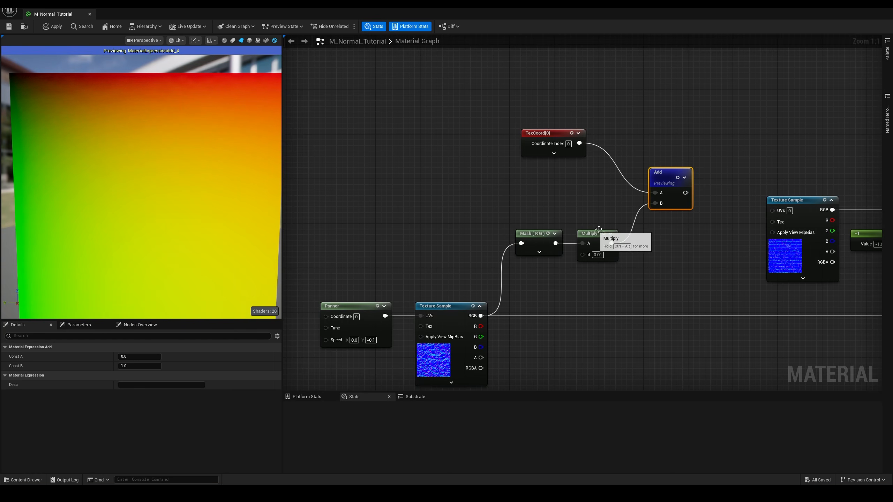
- Stop previewing the Add node and feed its output into the UVs of the brick color, roughness and normal texture samples
right_drag(720, 276, 599, 285)
click(557, 186)
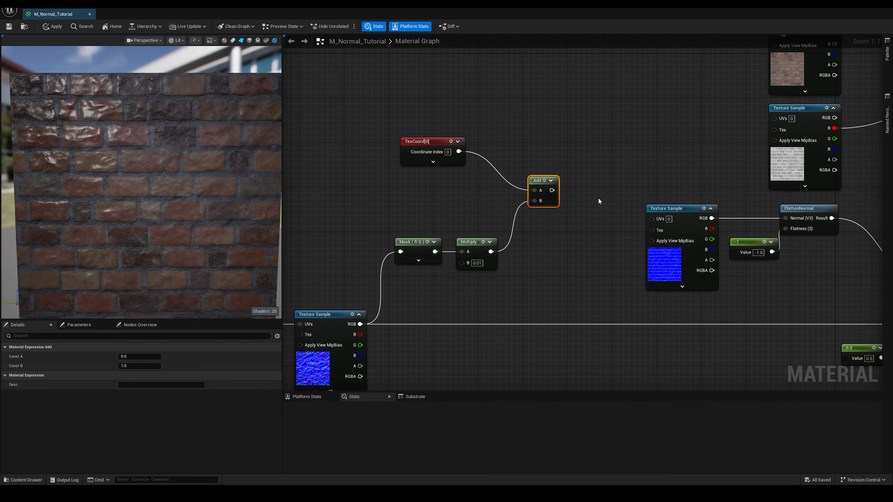
right_drag(631, 259, 578, 262)
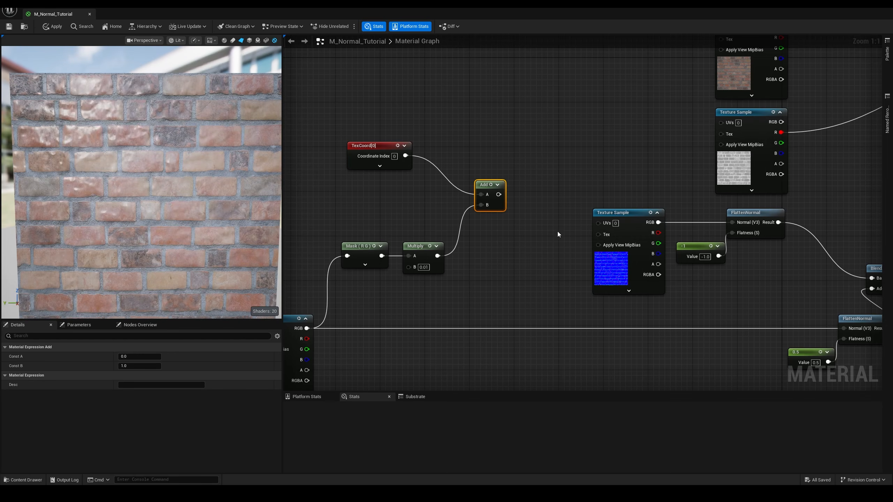
drag(498, 194, 722, 110)
drag(500, 278, 723, 207)
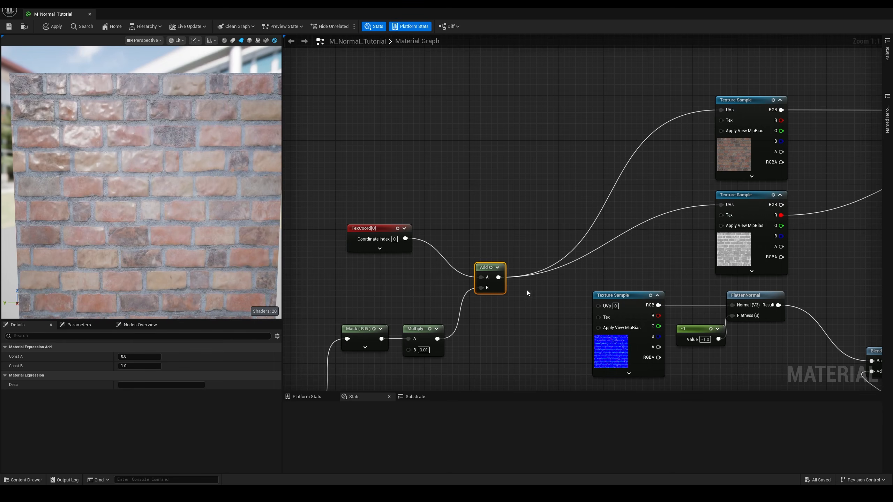
drag(499, 277, 600, 308)
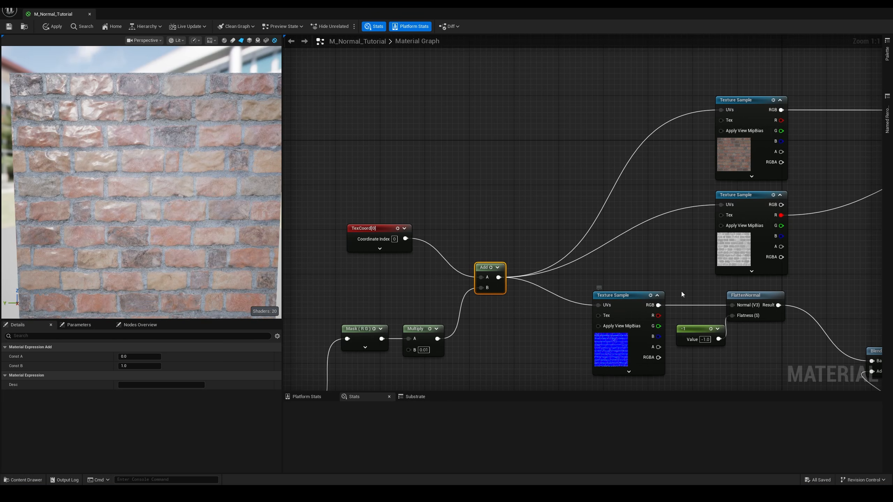
- Examine the distorted brick wall in the preview and review the whole node network from the Panner to the material output
right_drag(141, 182, 141, 172)
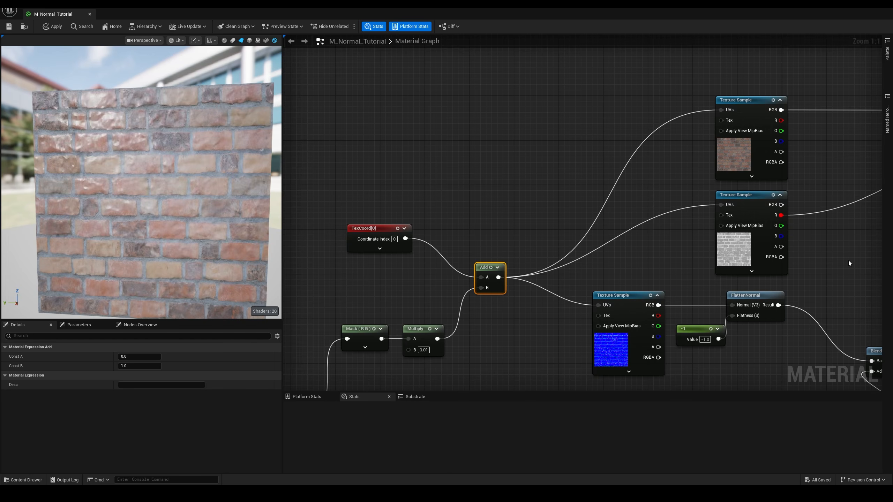
scroll(788, 259, down, 3)
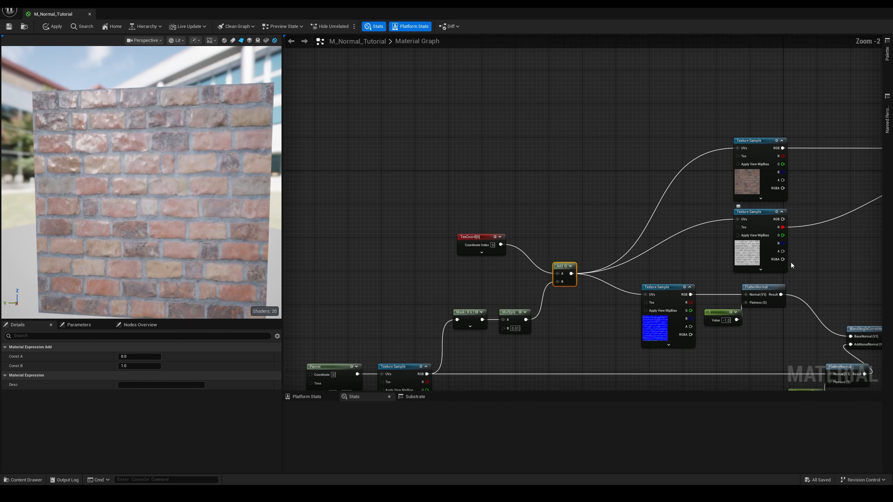
right_drag(791, 263, 722, 215)
scroll(674, 238, down, 1)
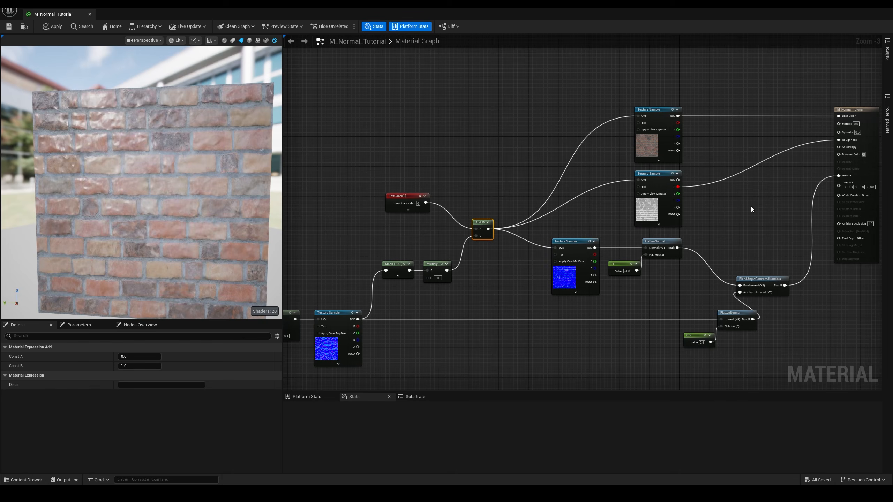
scroll(751, 206, down, 1)
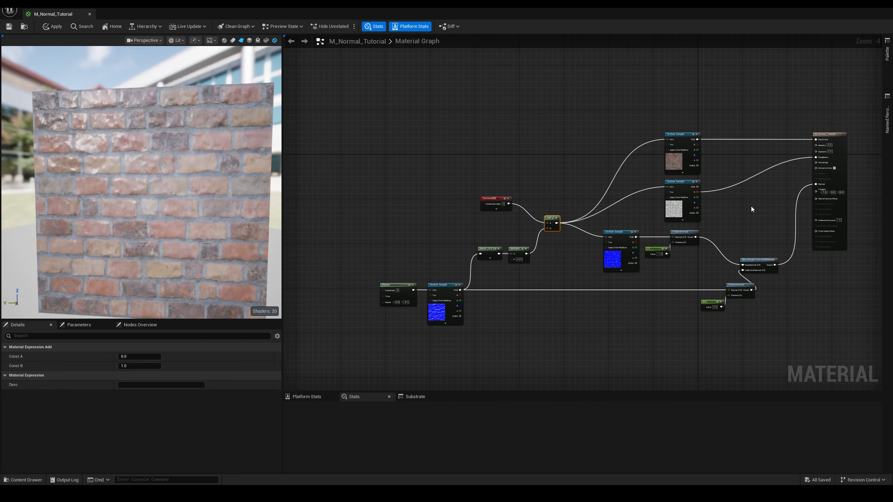
scroll(750, 206, up, 1)
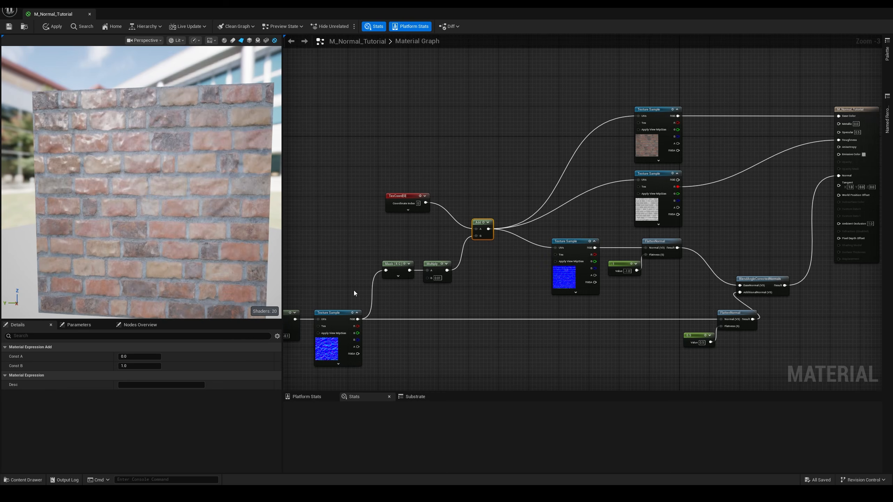
scroll(590, 297, up, 2)
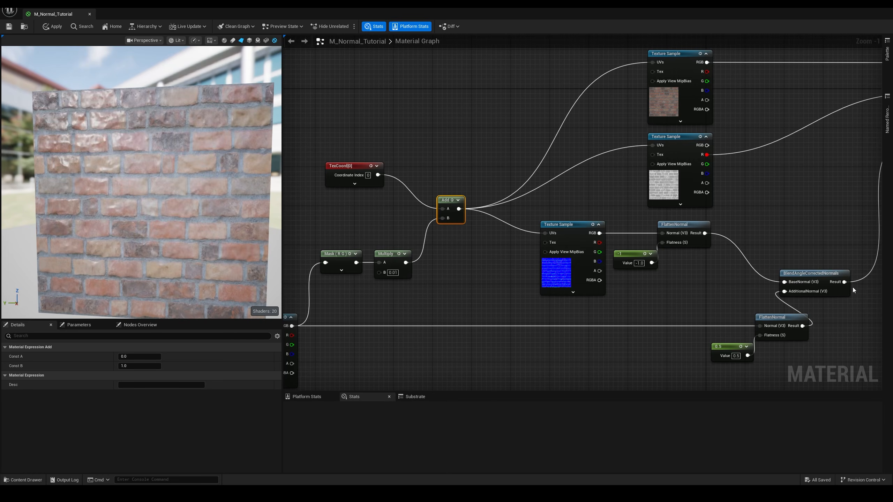
scroll(734, 284, down, 1)
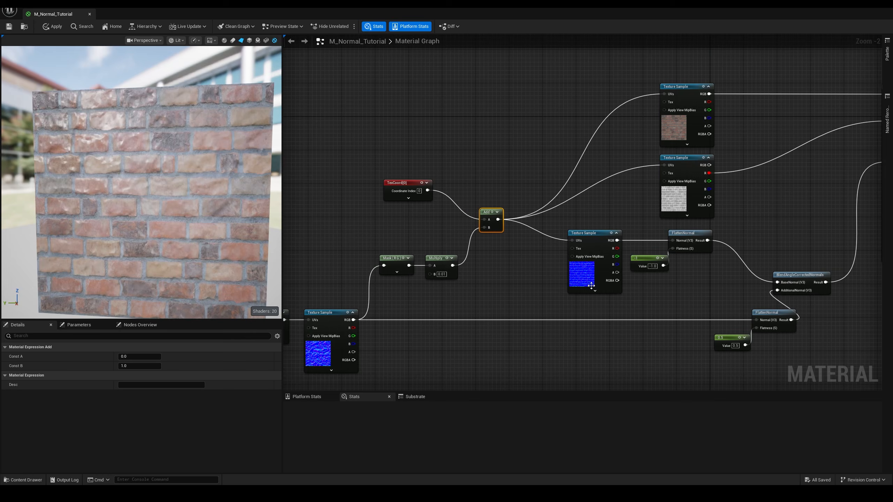